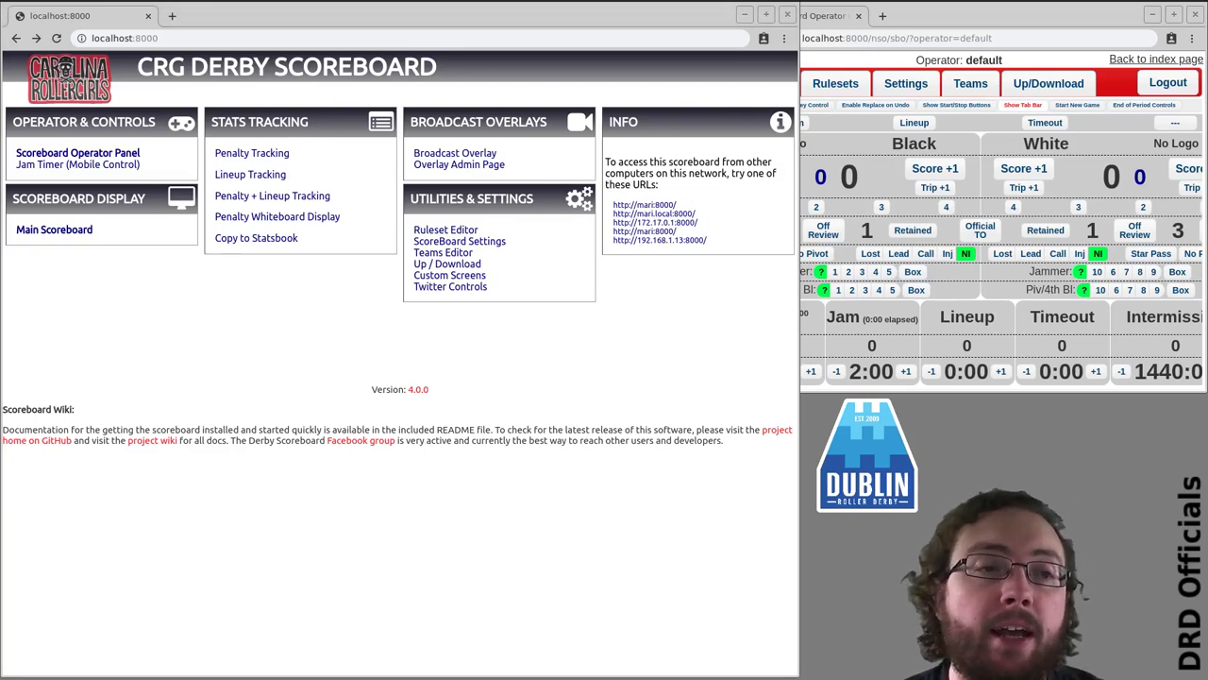
# Open the Overlay Admin Page and start the first jam in the scoreboard operator window.
pyautogui.click(464, 165)
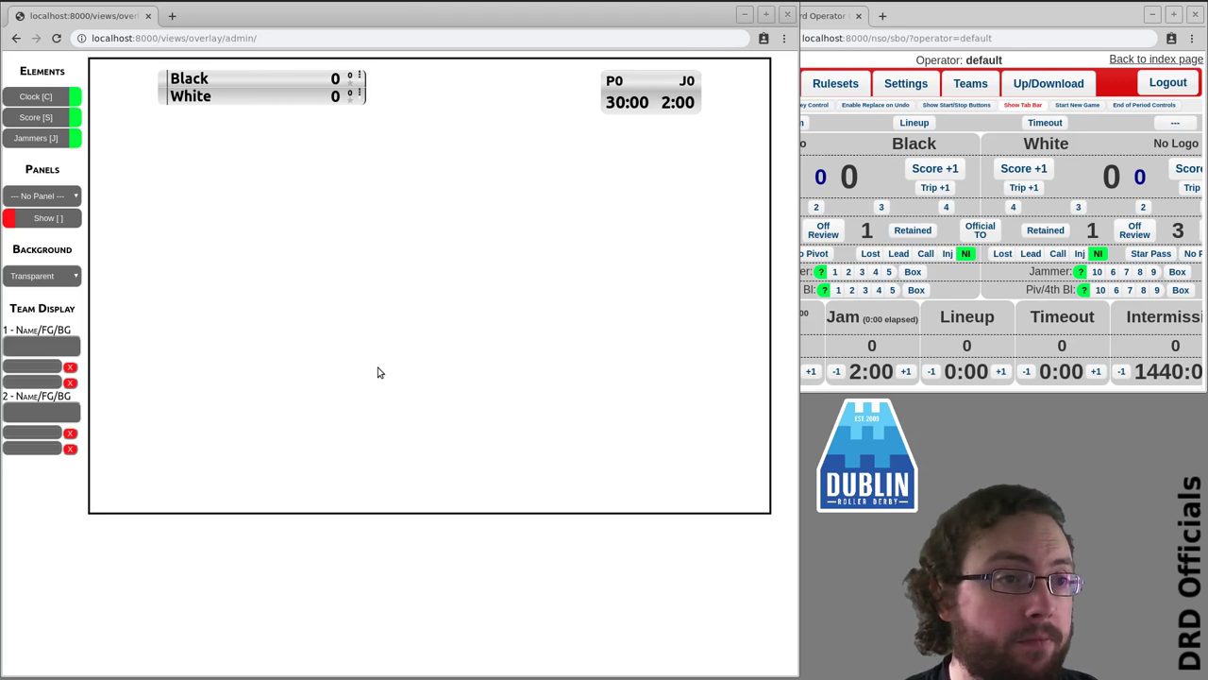
pyautogui.click(828, 175)
pyautogui.click(782, 123)
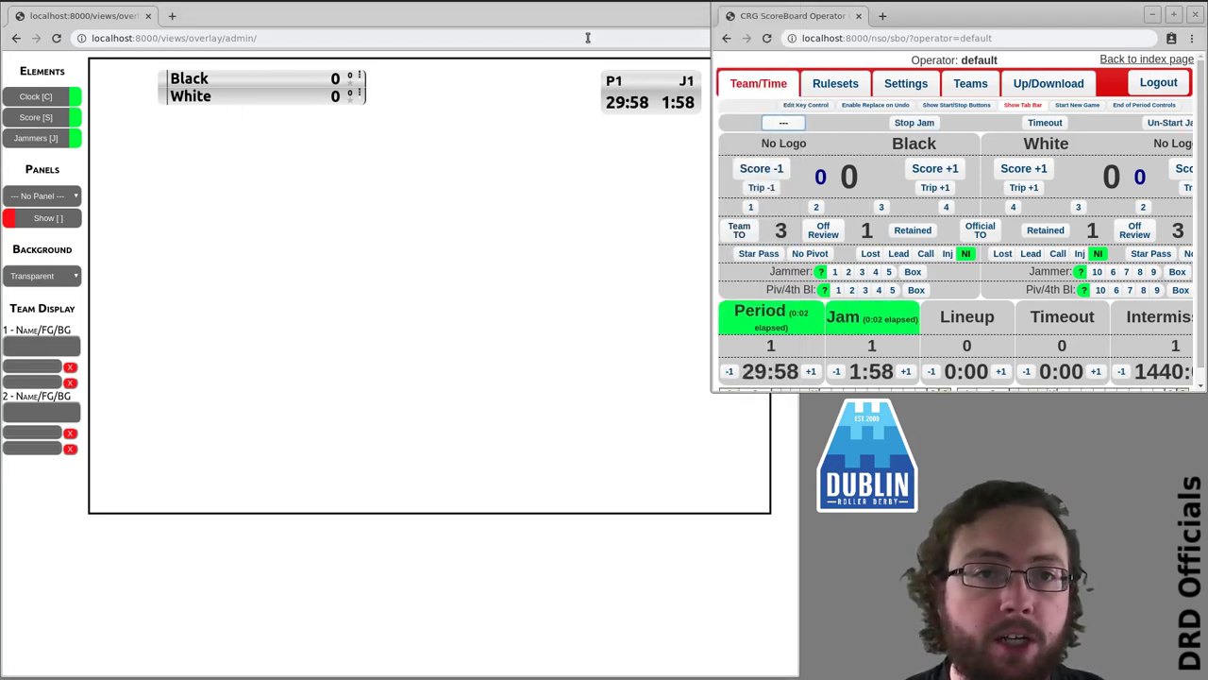
# Set the Black team's jammer to skater 2 and its pivot/4th blocker to skater 4.
pyautogui.click(848, 272)
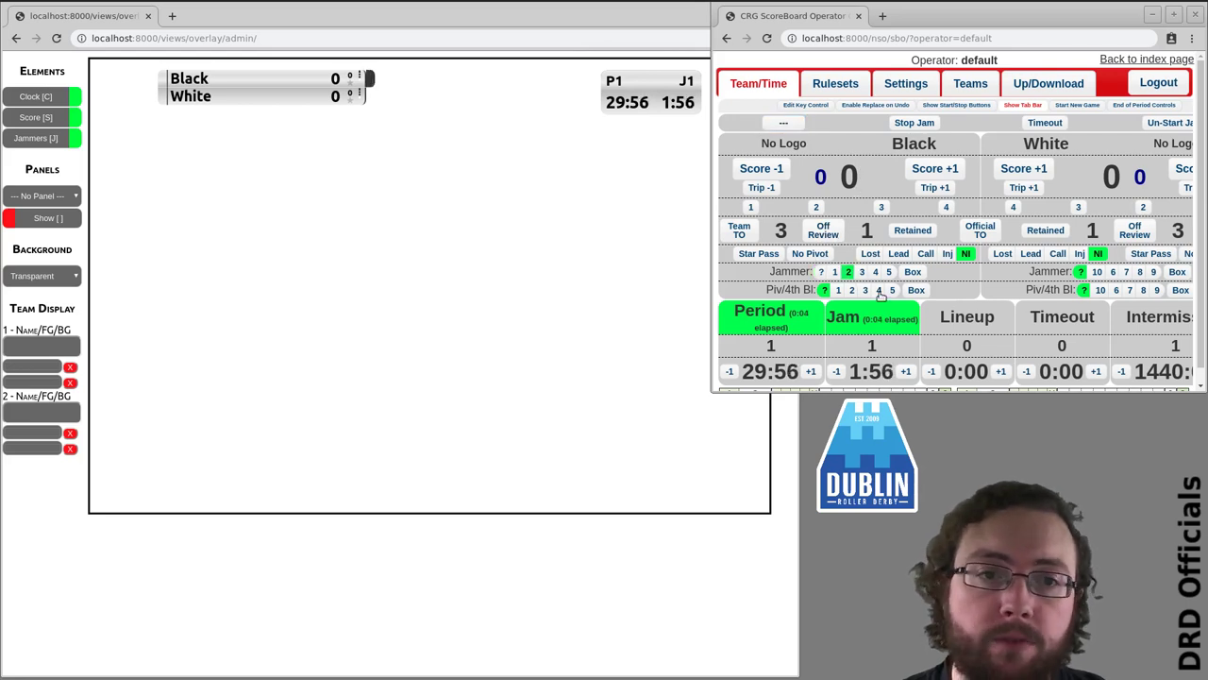
pyautogui.click(878, 290)
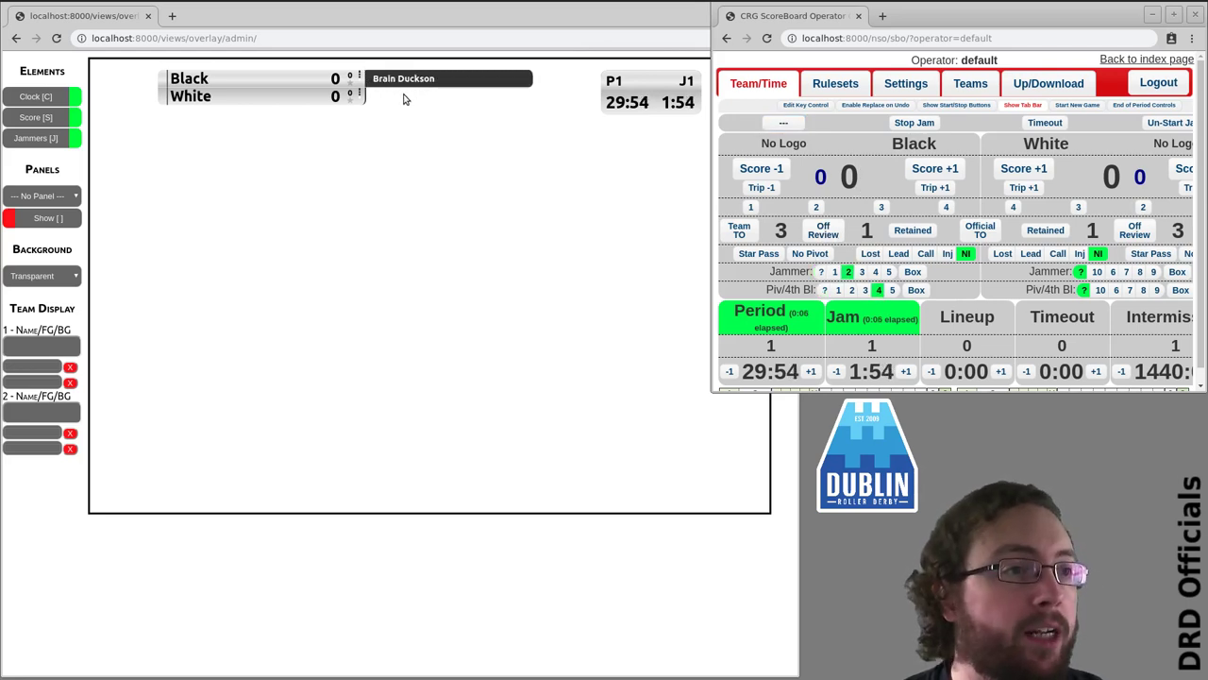
# Hide the clock and score elements on the overlay and show them again.
pyautogui.click(444, 57)
pyautogui.click(21, 102)
pyautogui.click(41, 117)
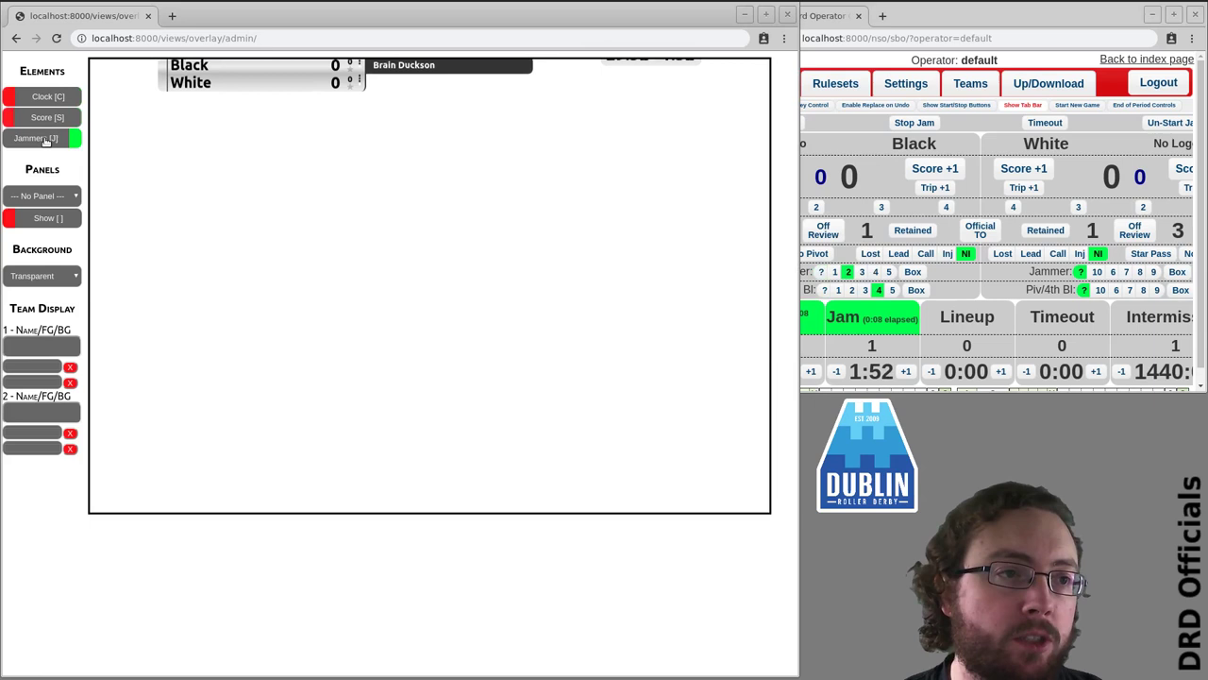
pyautogui.press('s')
pyautogui.press('c')
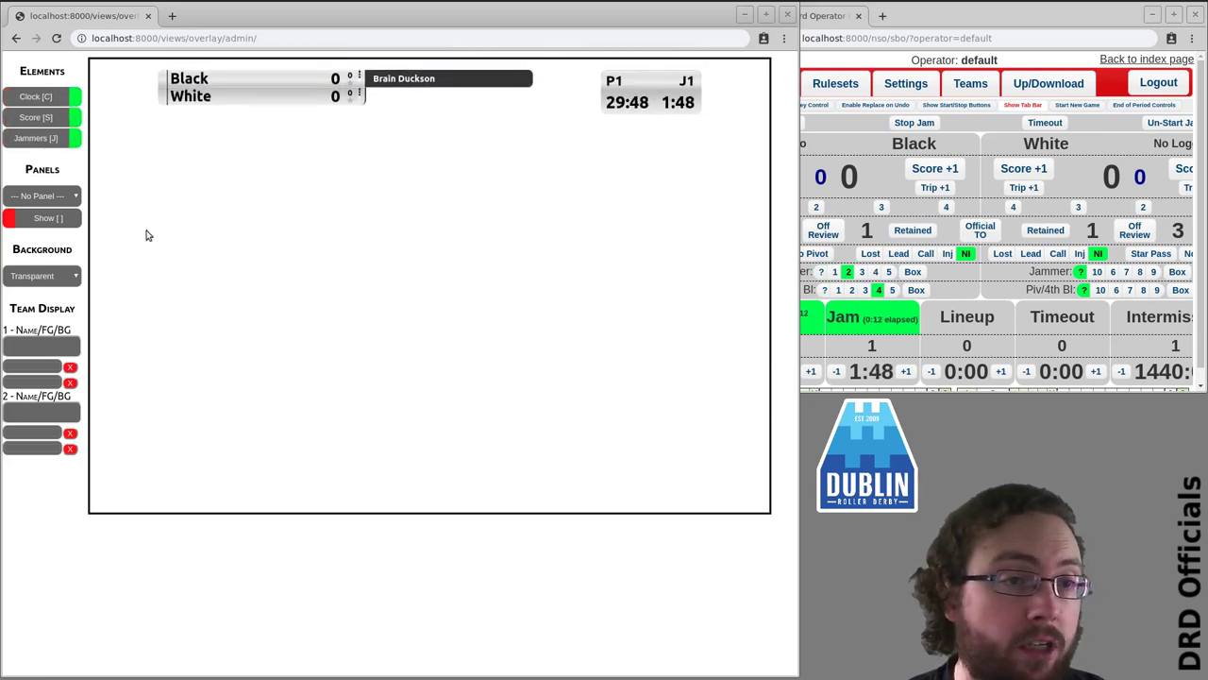
# Set the overlay display name of team 1 to "Dublin Roller Derby".
pyautogui.click(37, 350)
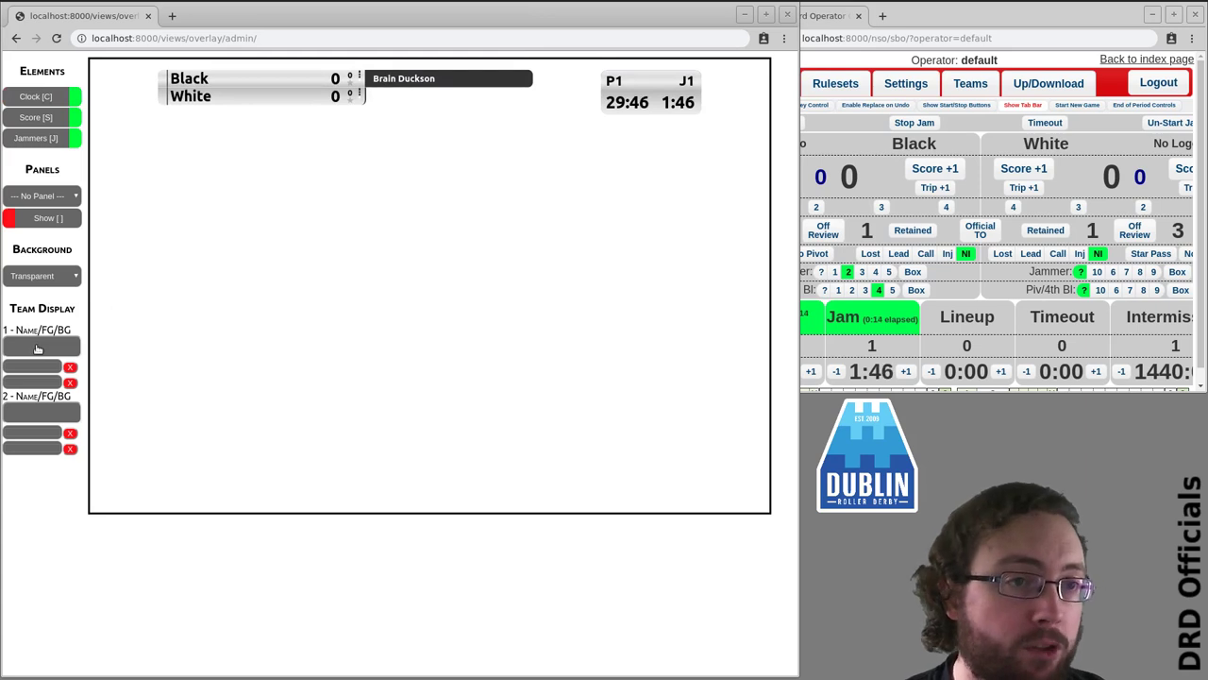
pyautogui.write('Dublin')
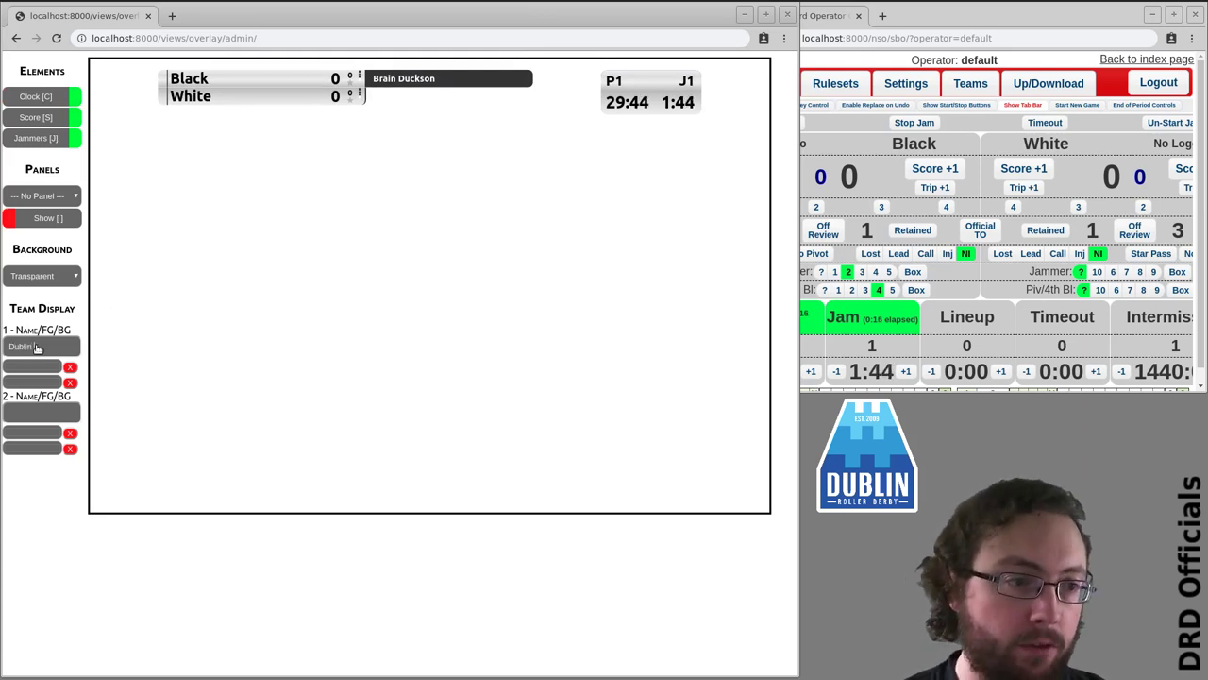
pyautogui.write(' Roller De')
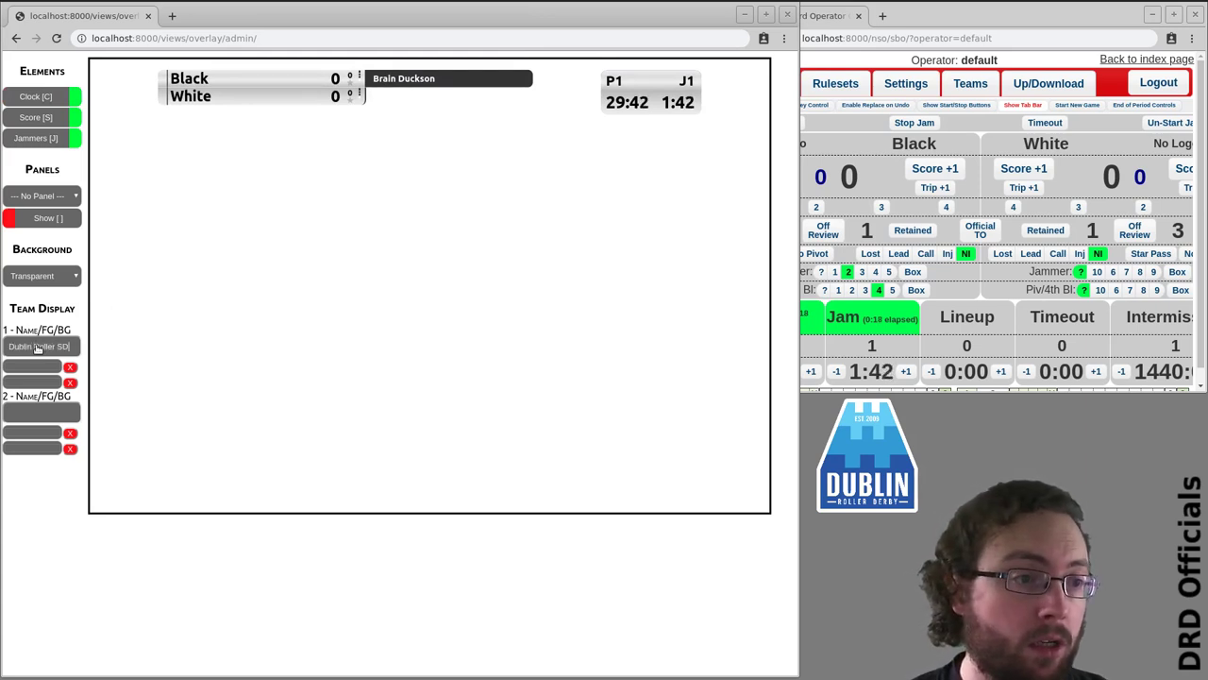
pyautogui.write('rby')
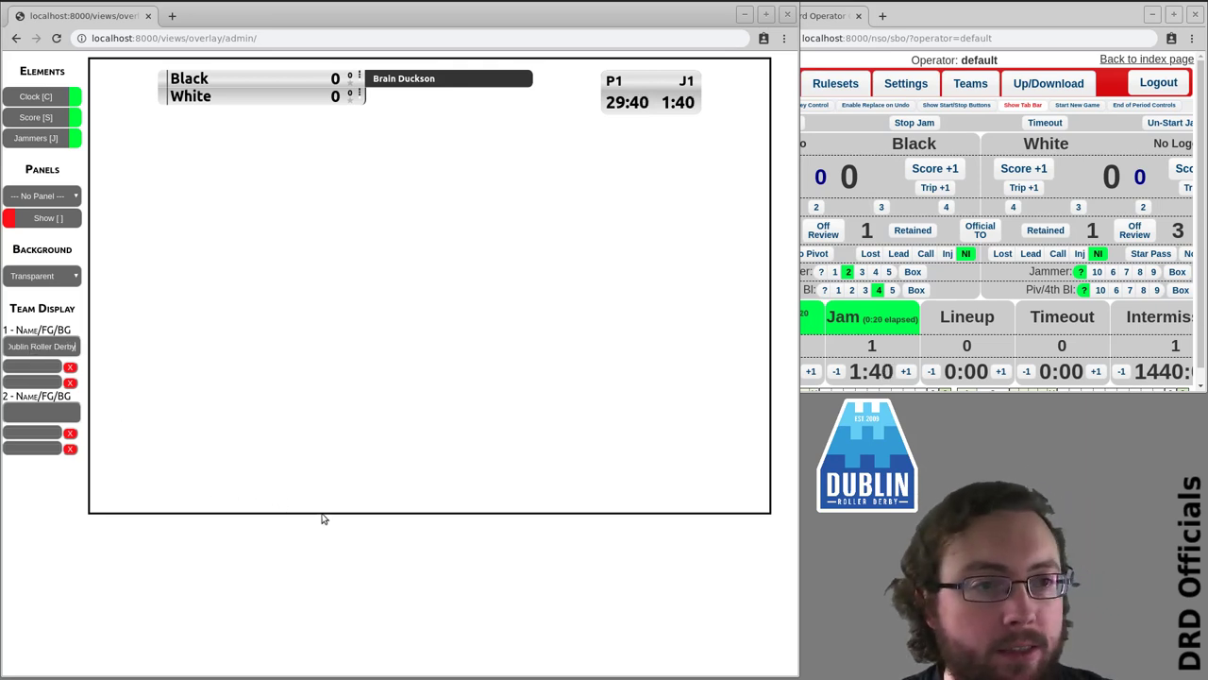
pyautogui.click(322, 518)
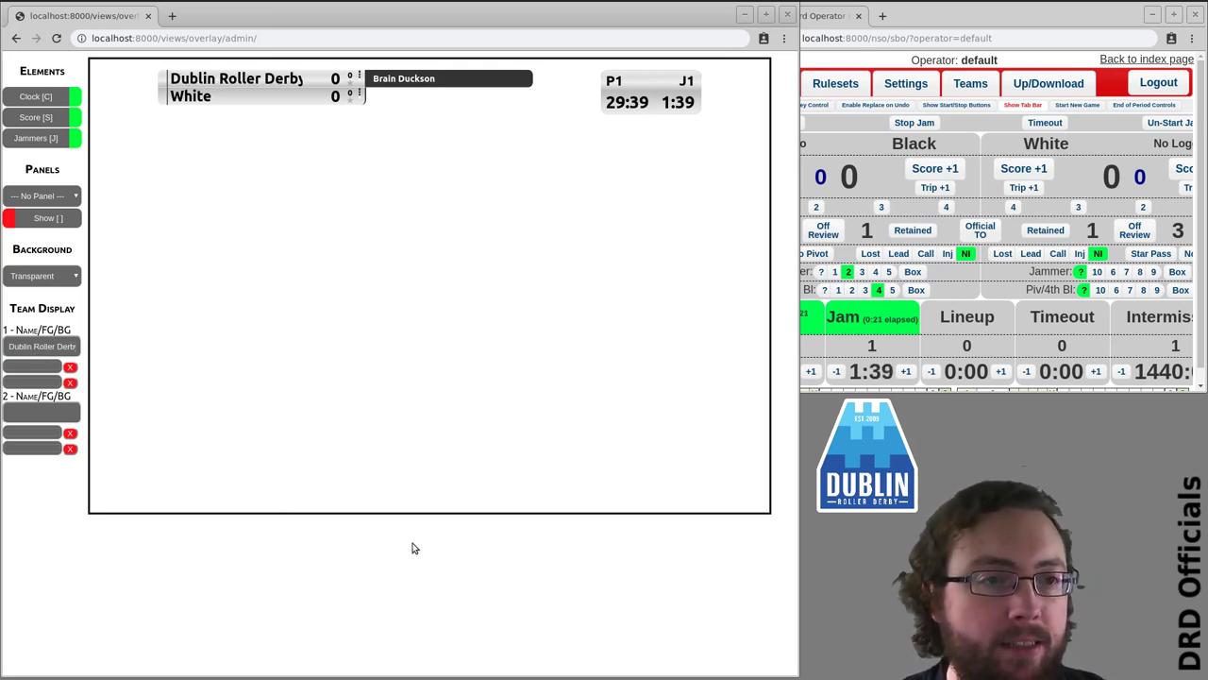
# Set the overlay display name of team 1 to "DRD A".
pyautogui.doubleClick(51, 347)
pyautogui.write('DRD A')
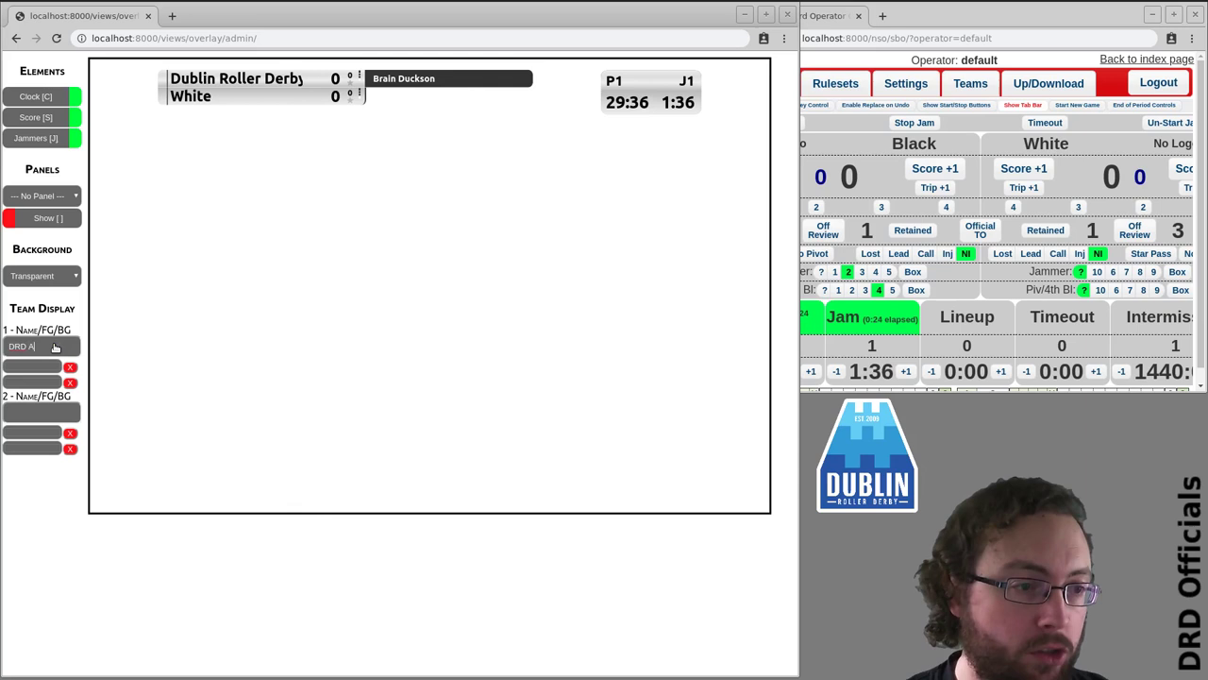
pyautogui.rightClick(55, 348)
pyautogui.click(16, 522)
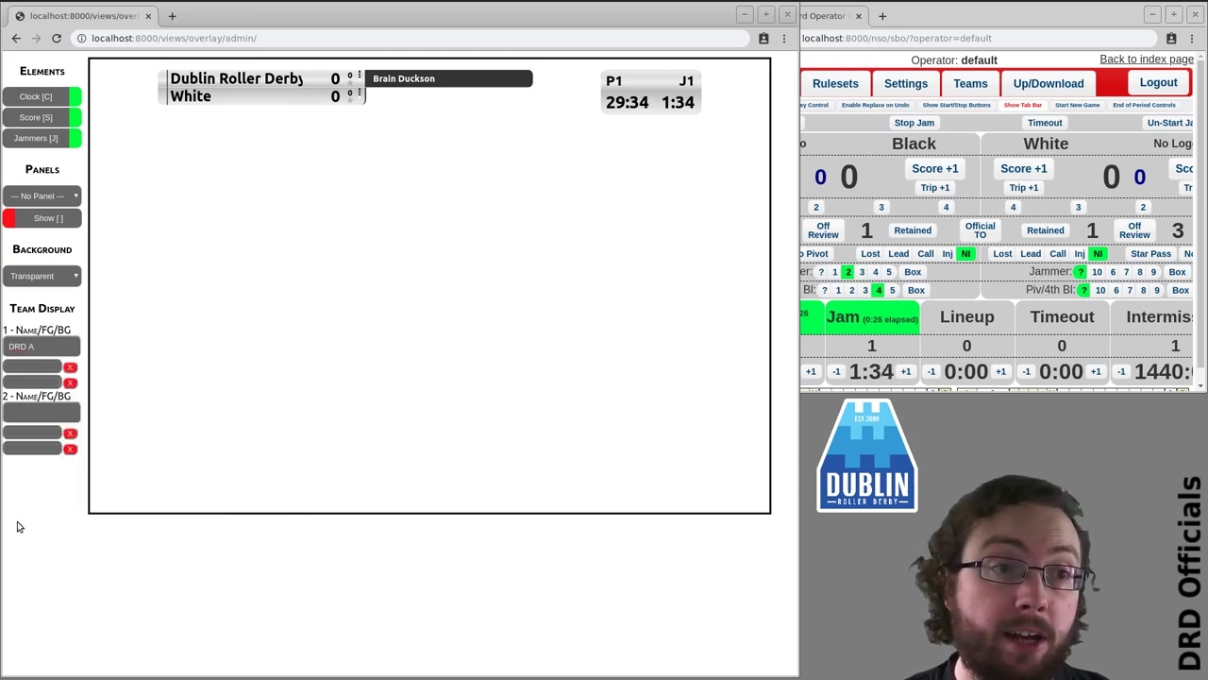
pyautogui.click(60, 324)
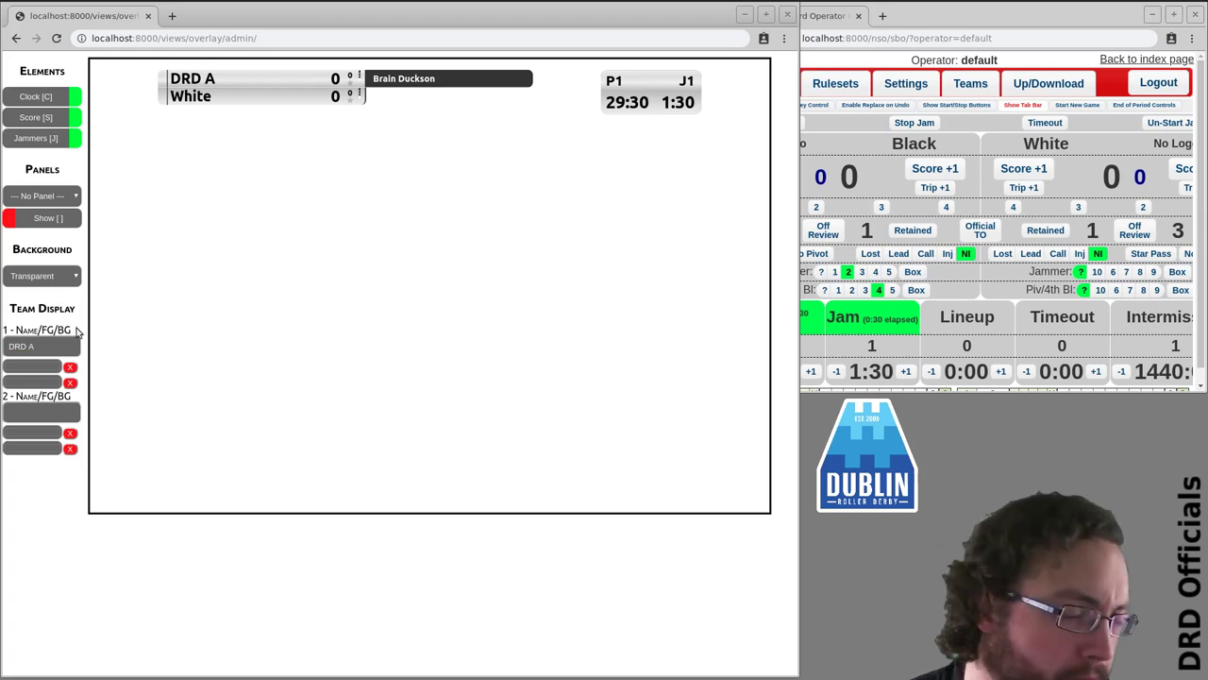
# Set team 1's foreground colour on the overlay to dark red, #962323.
pyautogui.click(42, 369)
pyautogui.click(421, 323)
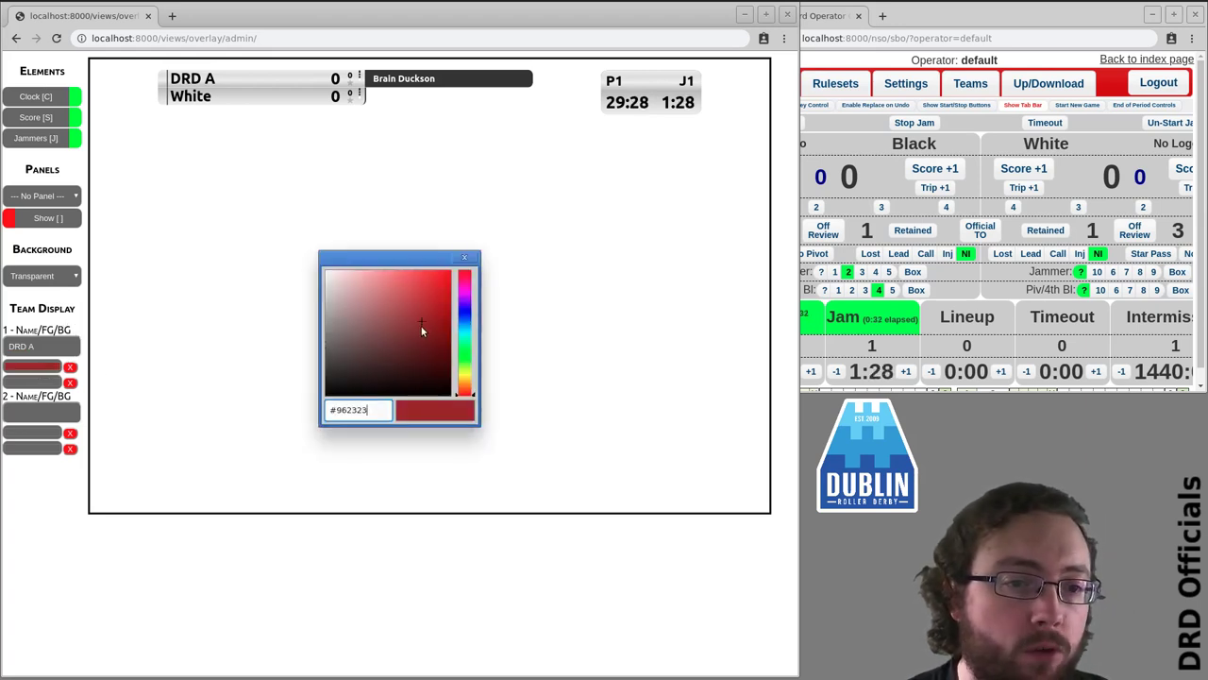
pyautogui.click(465, 258)
# Set team 1's background colour on the overlay to dark green.
pyautogui.click(33, 382)
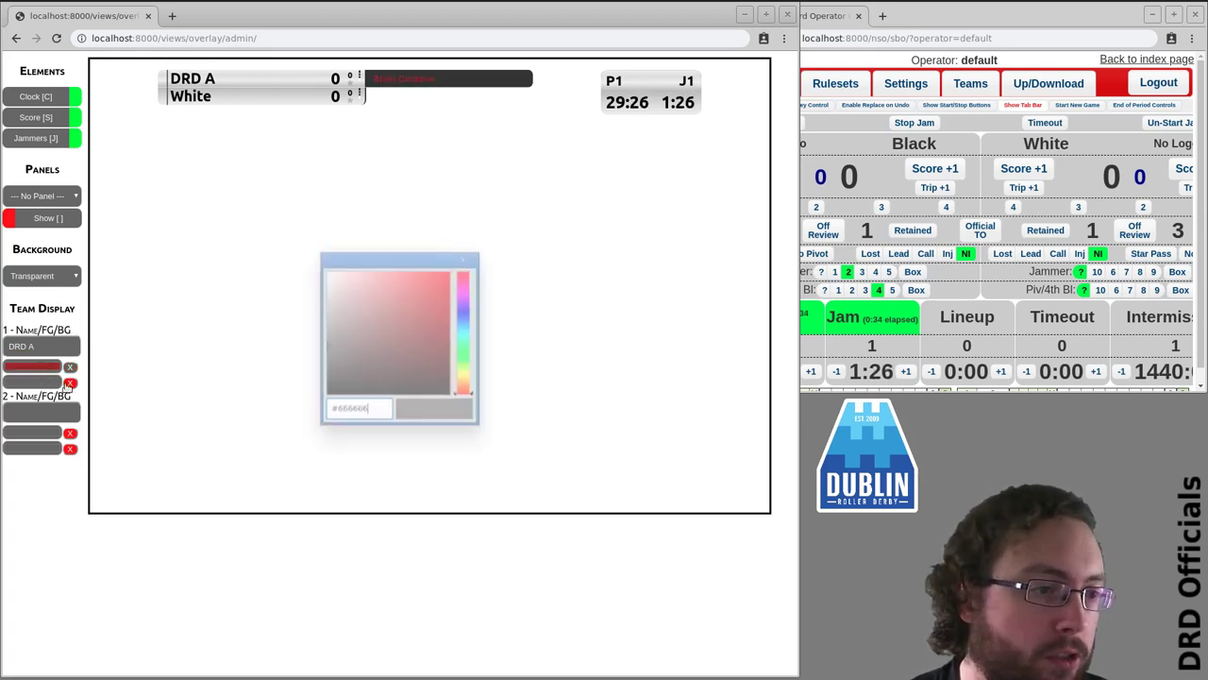
pyautogui.click(465, 356)
pyautogui.click(433, 353)
pyautogui.click(464, 258)
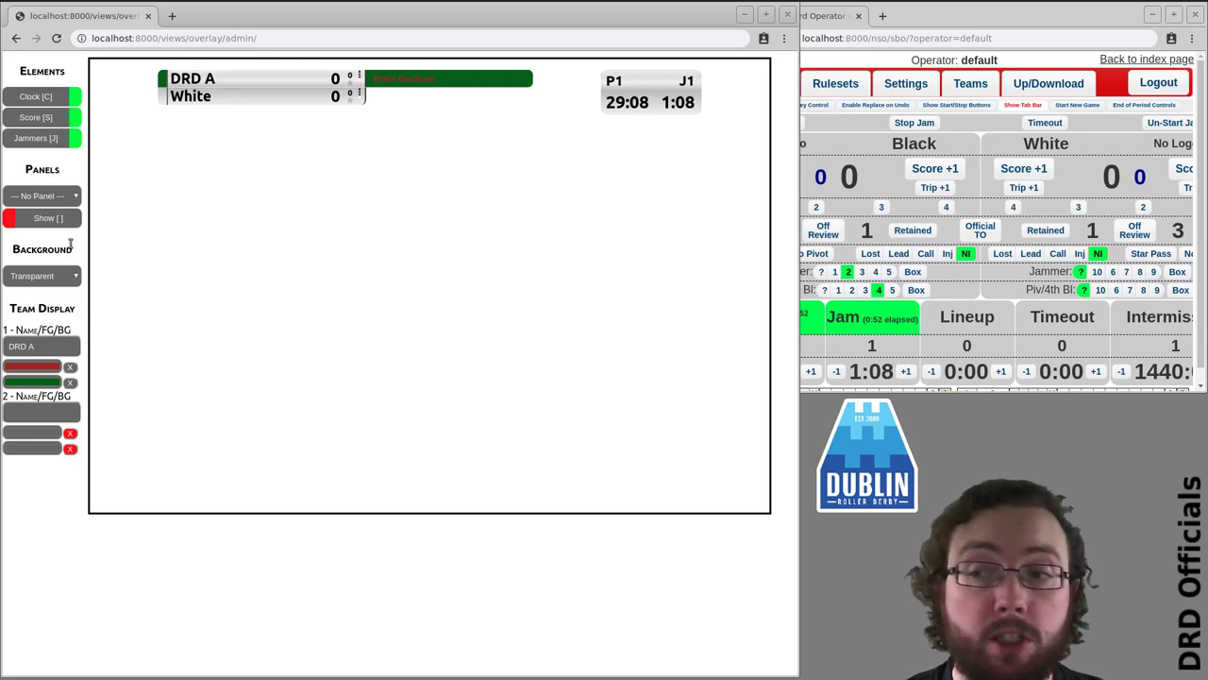
# Call a timeout in the scoreboard operator window.
pyautogui.click(74, 195)
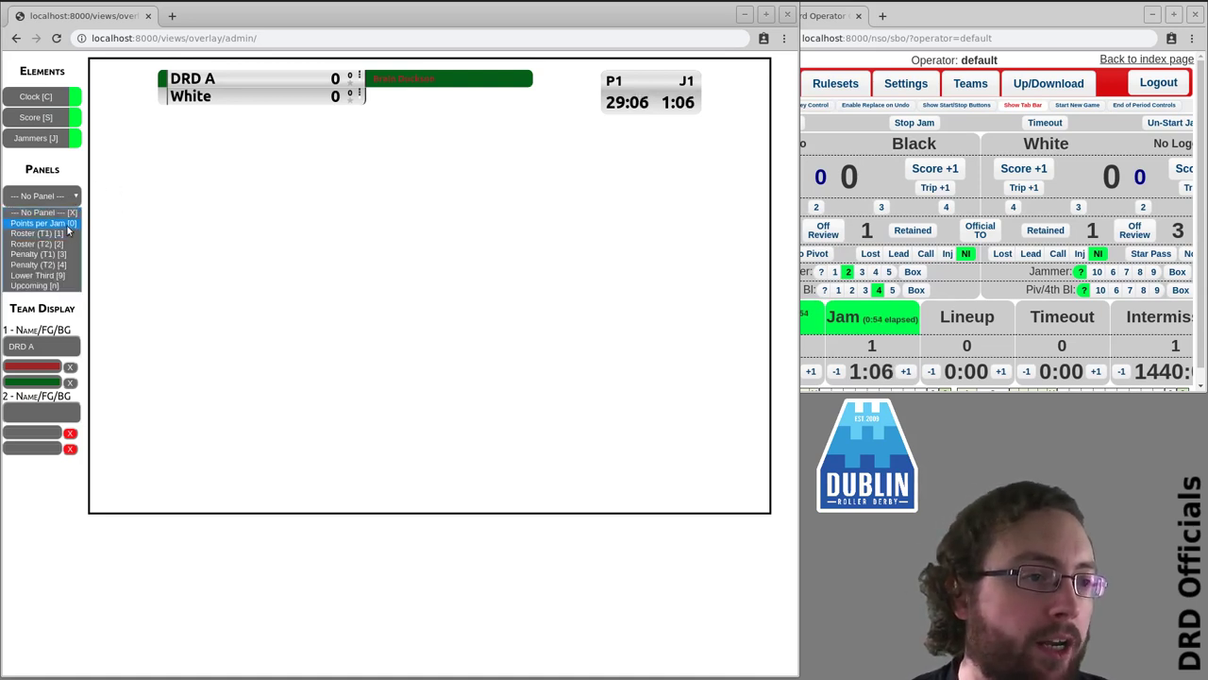
pyautogui.click(455, 170)
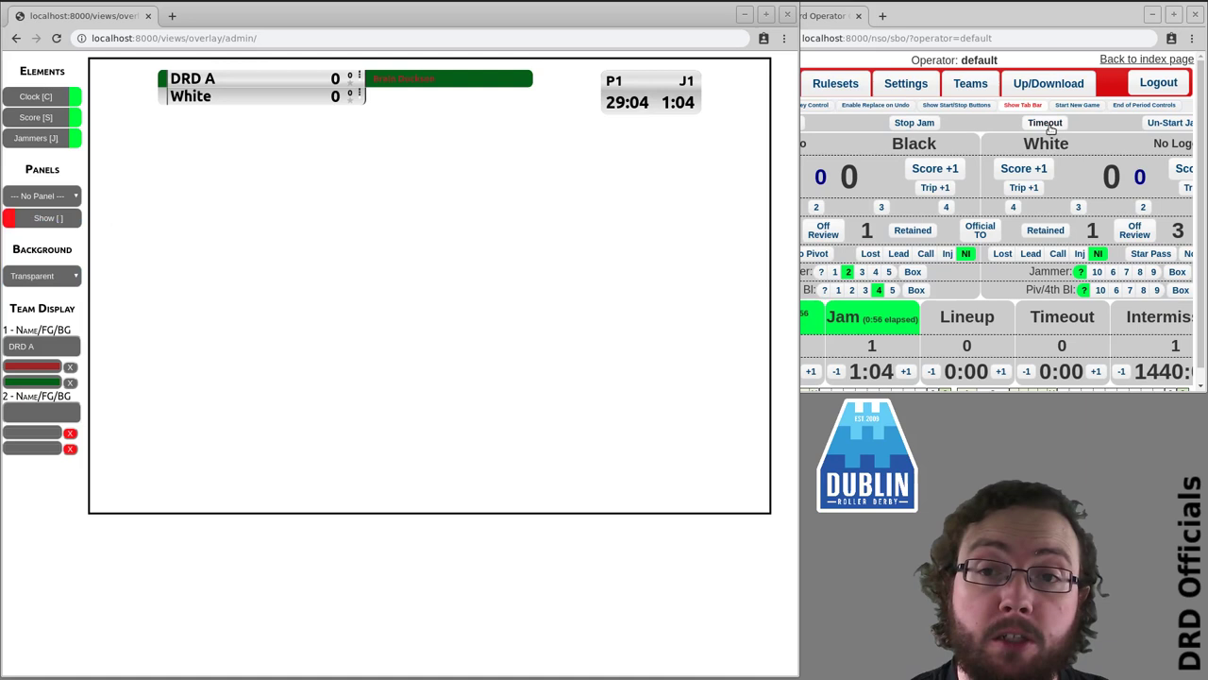
pyautogui.hotkey('alt', 'Tab')
# Show the Roster (T1) panel on the overlay and switch it to the Roster (T2) panel.
pyautogui.click(57, 196)
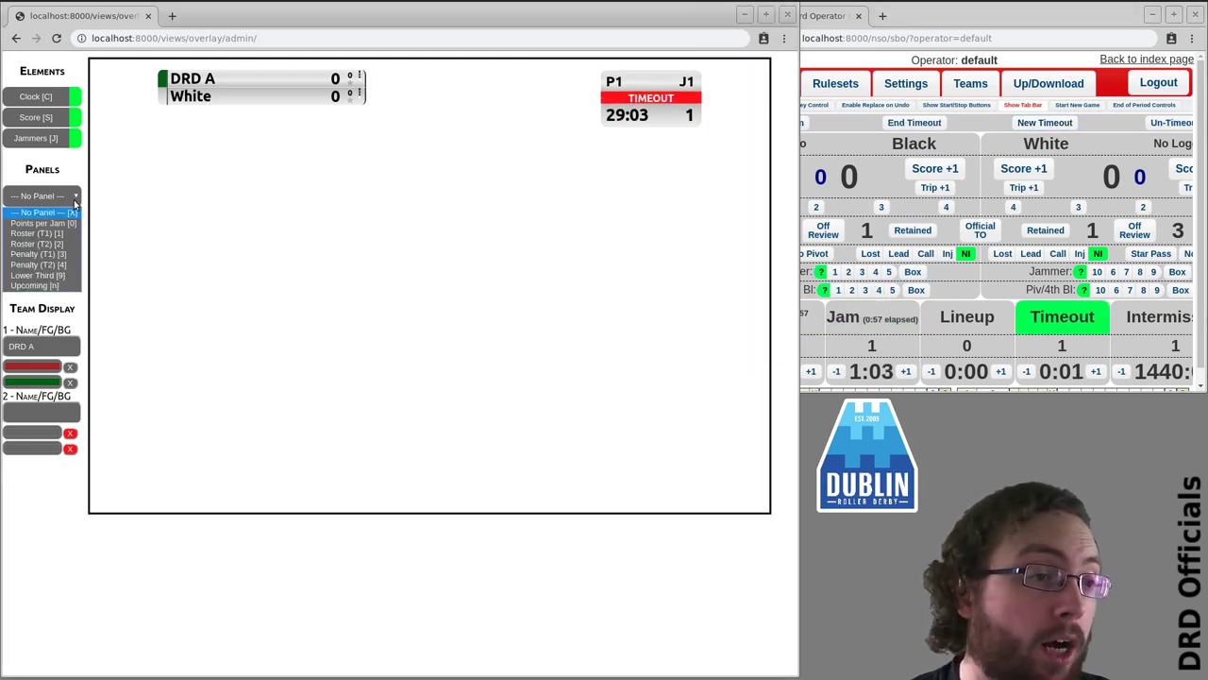
pyautogui.click(50, 232)
pyautogui.click(49, 223)
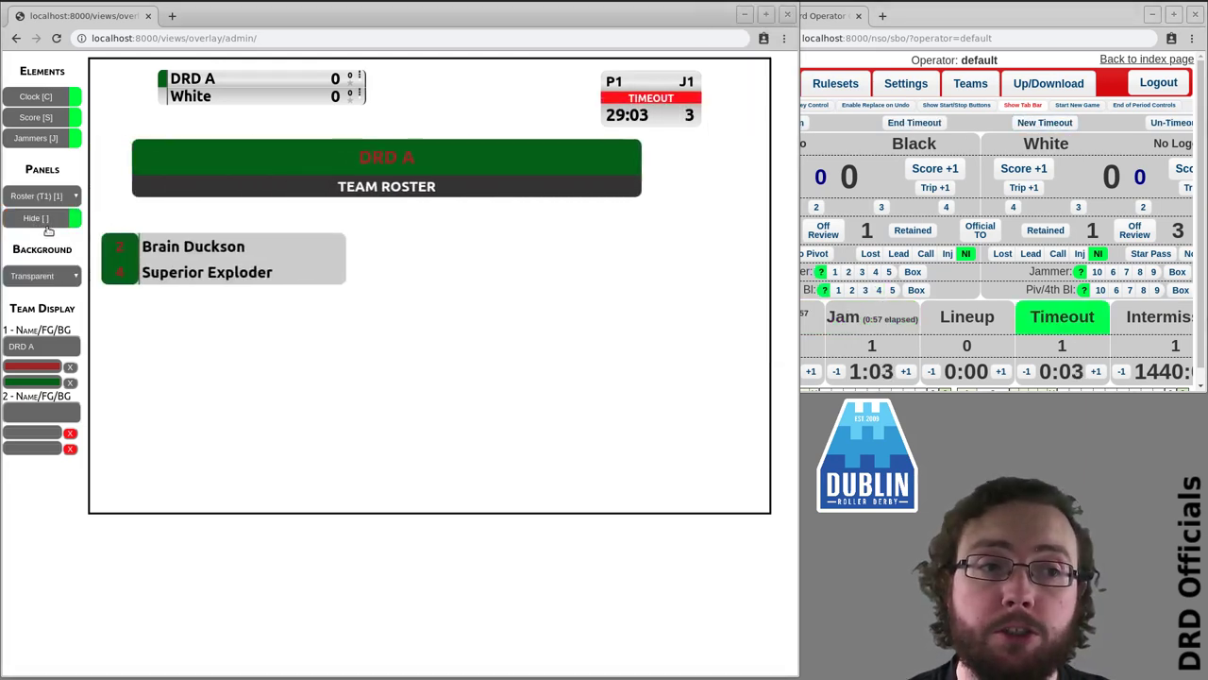
pyautogui.click(66, 198)
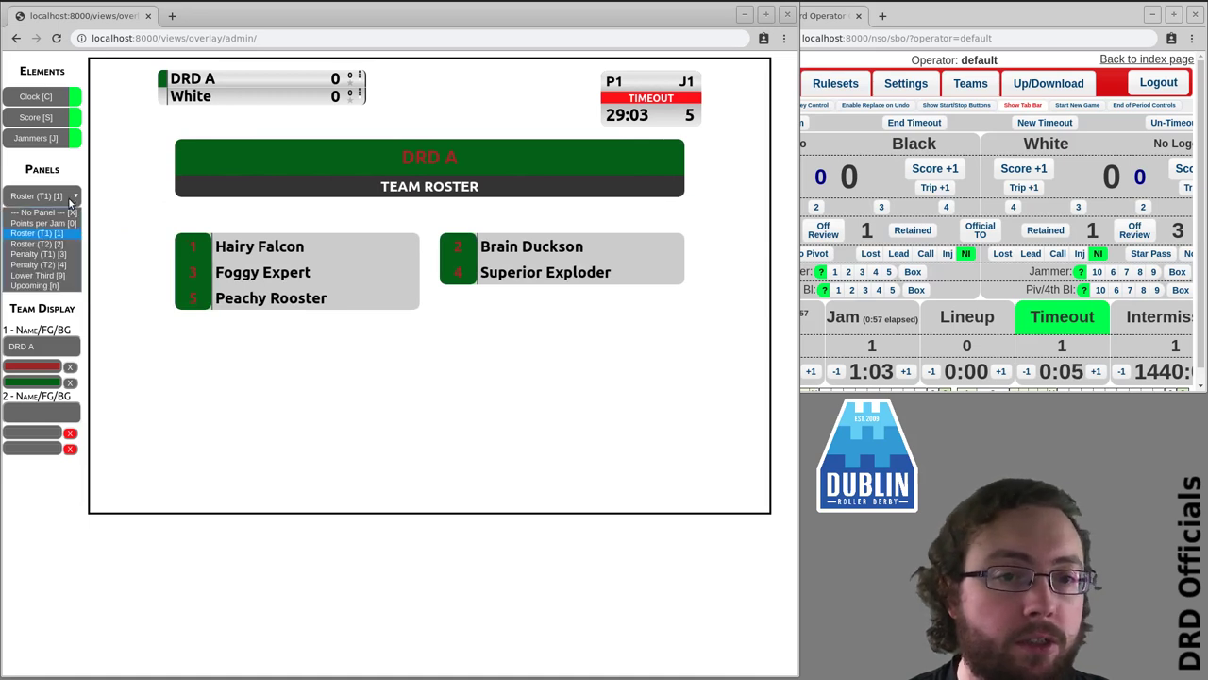
pyautogui.click(52, 244)
pyautogui.click(57, 221)
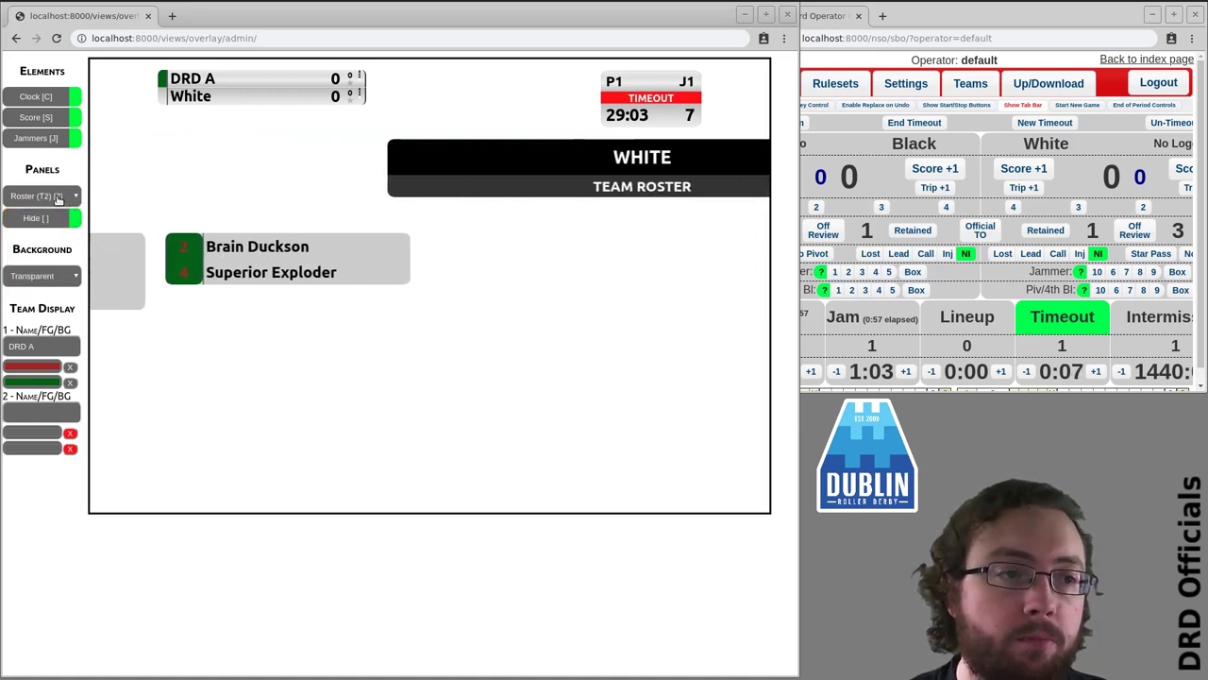
# Show the Penalty (T1) panel on the overlay and switch it to the Upcoming panel.
pyautogui.click(66, 195)
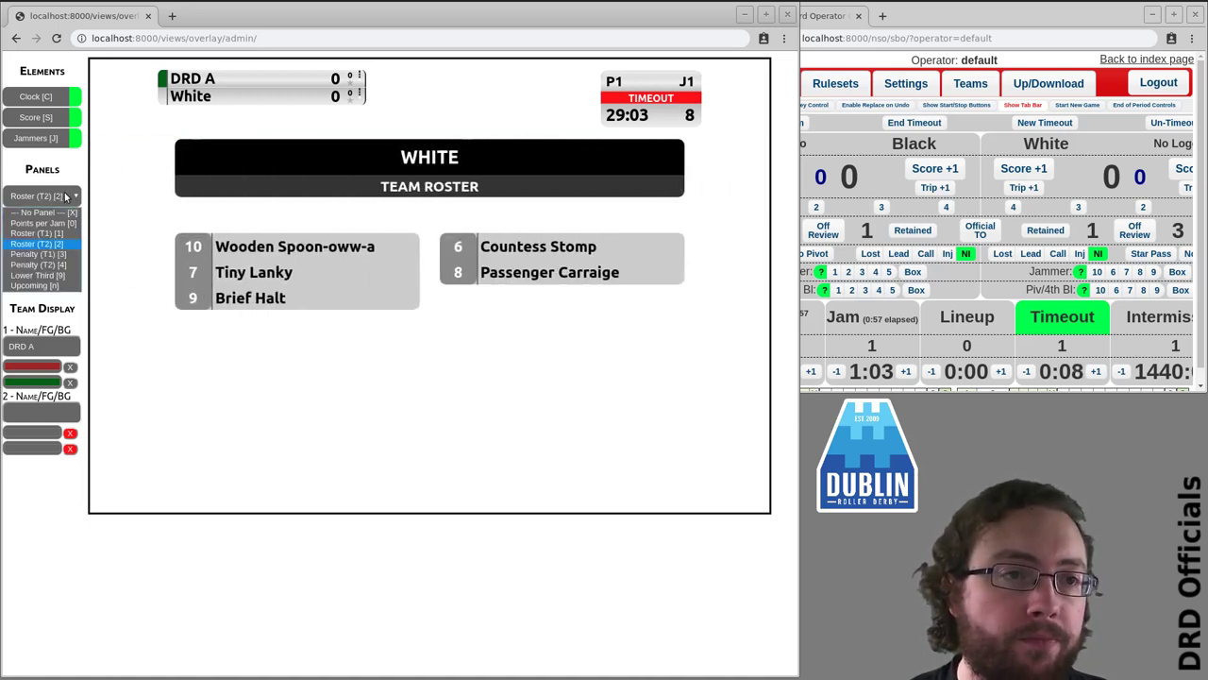
pyautogui.click(62, 255)
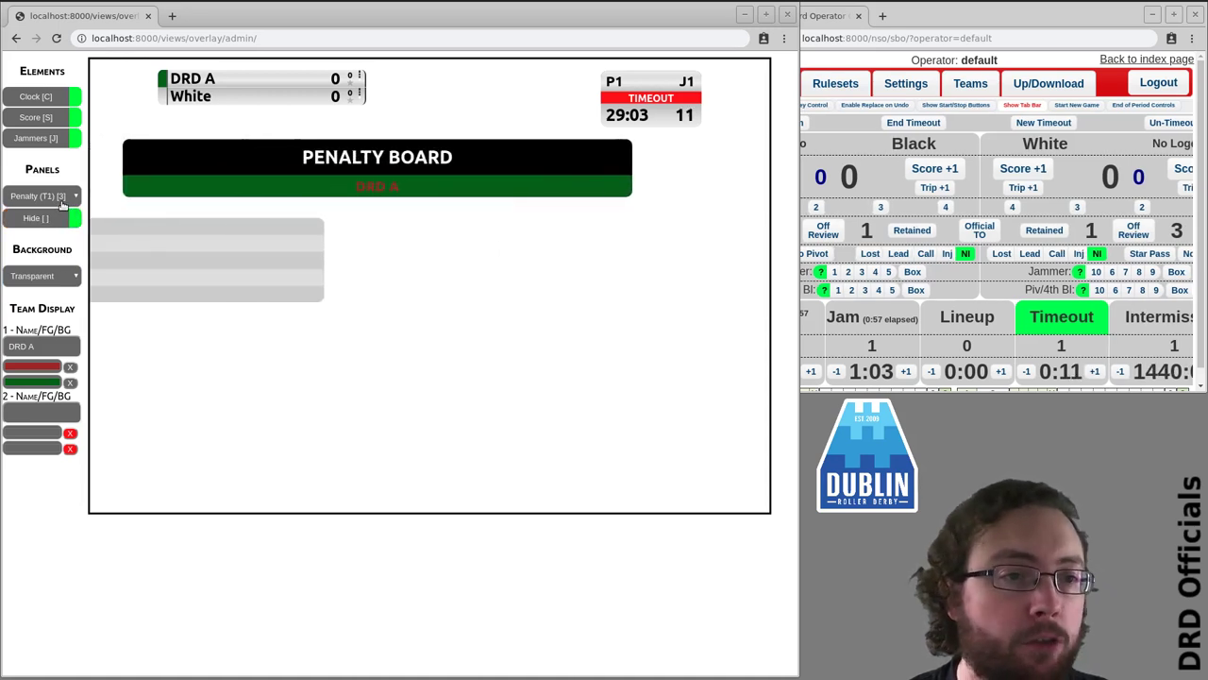
pyautogui.click(66, 195)
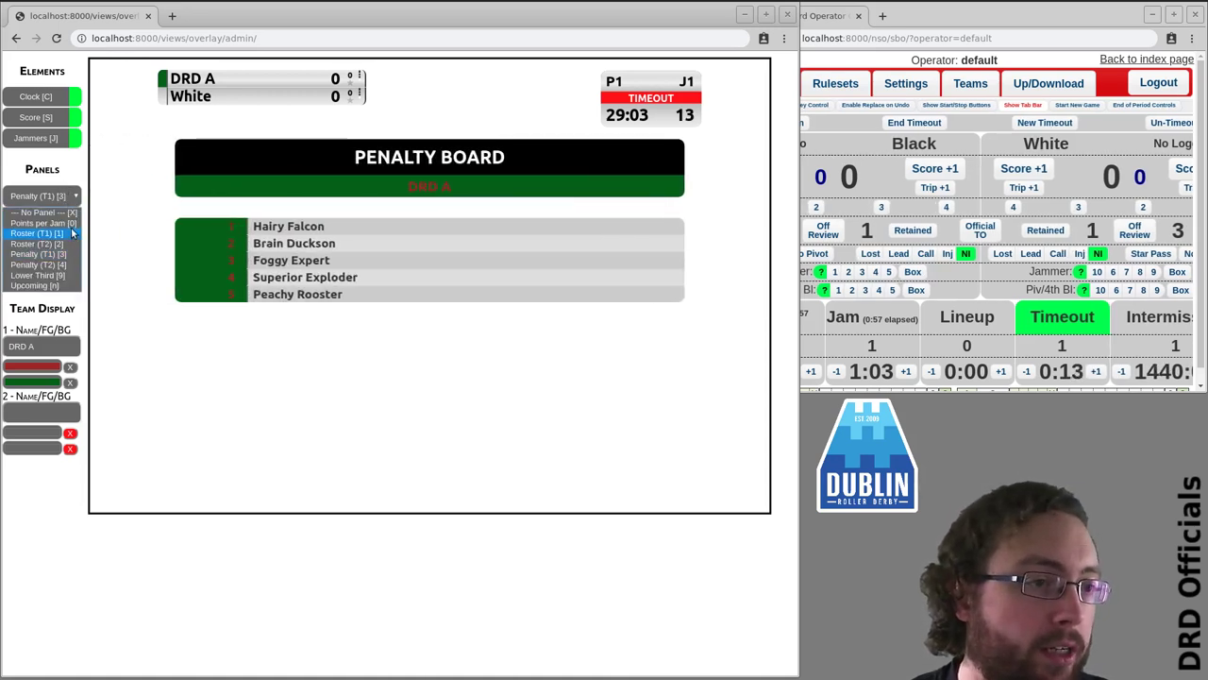
pyautogui.click(66, 285)
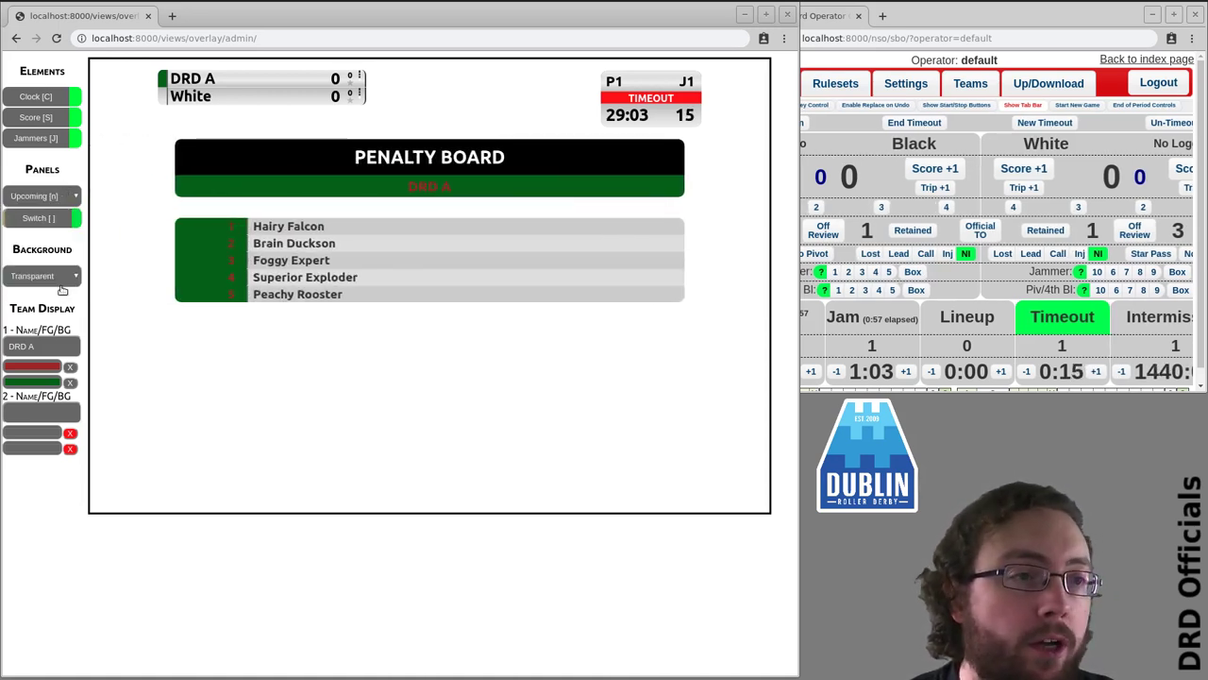
pyautogui.click(66, 224)
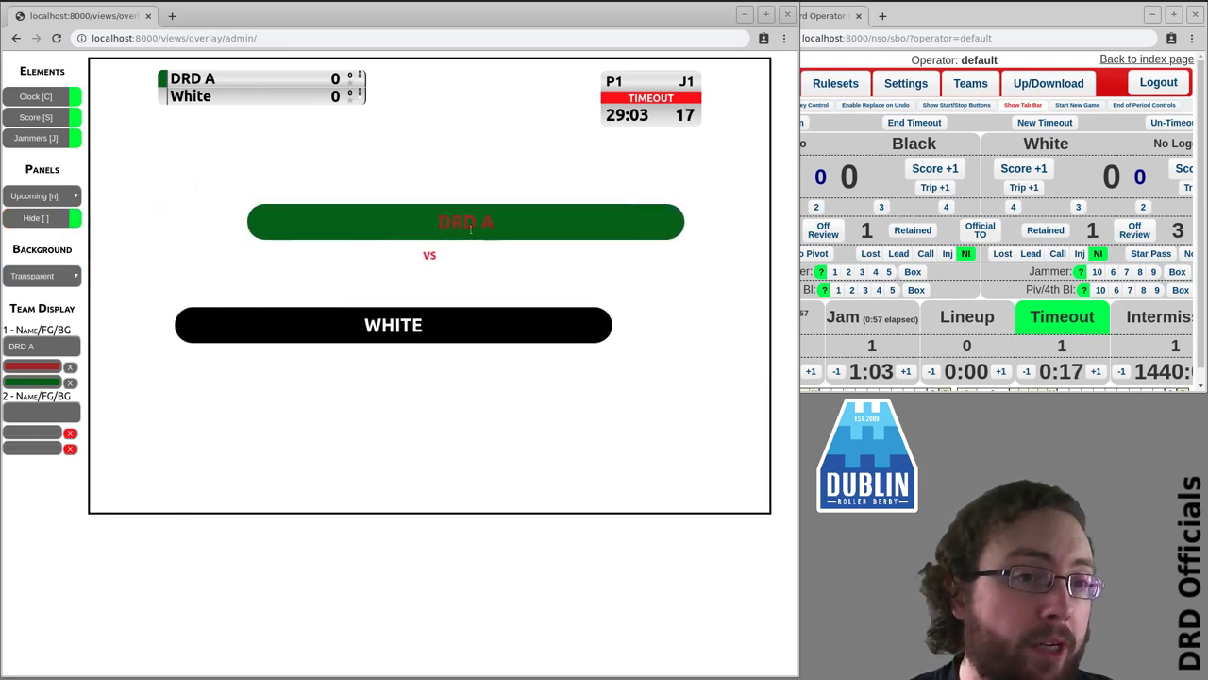
# Hide the clock, score and jammers elements around the Upcoming panel and show all three again.
pyautogui.click(45, 96)
pyautogui.click(46, 117)
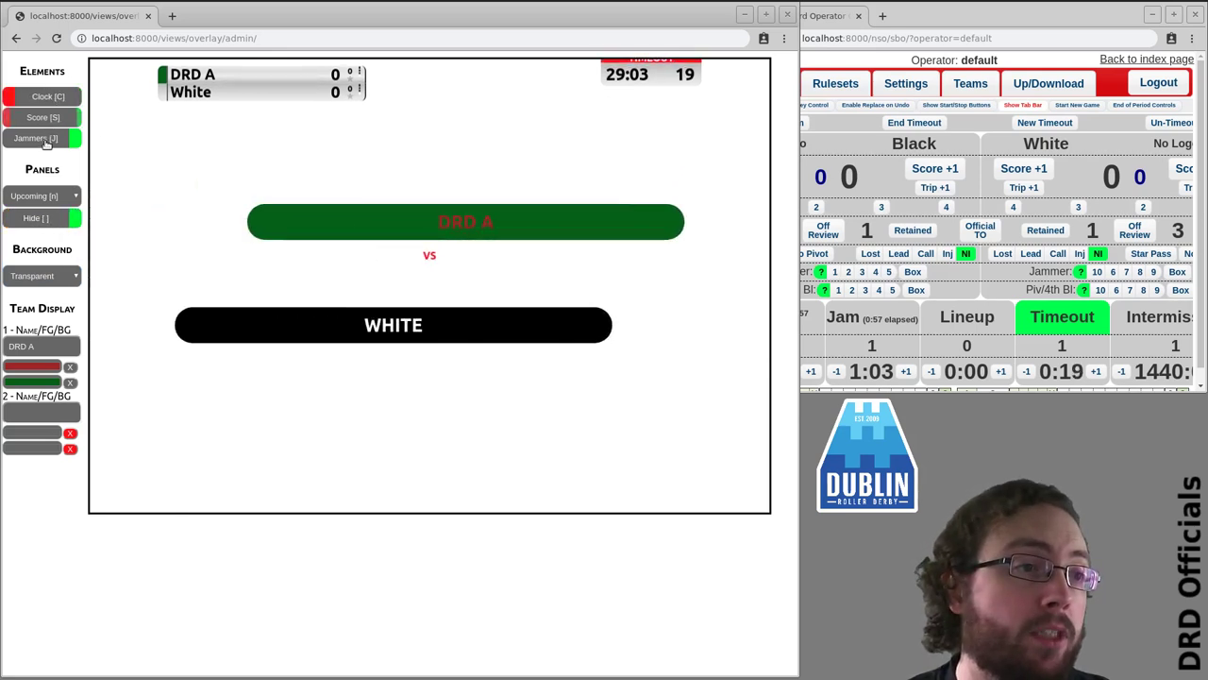
pyautogui.click(45, 138)
pyautogui.click(46, 138)
pyautogui.click(47, 118)
pyautogui.click(48, 97)
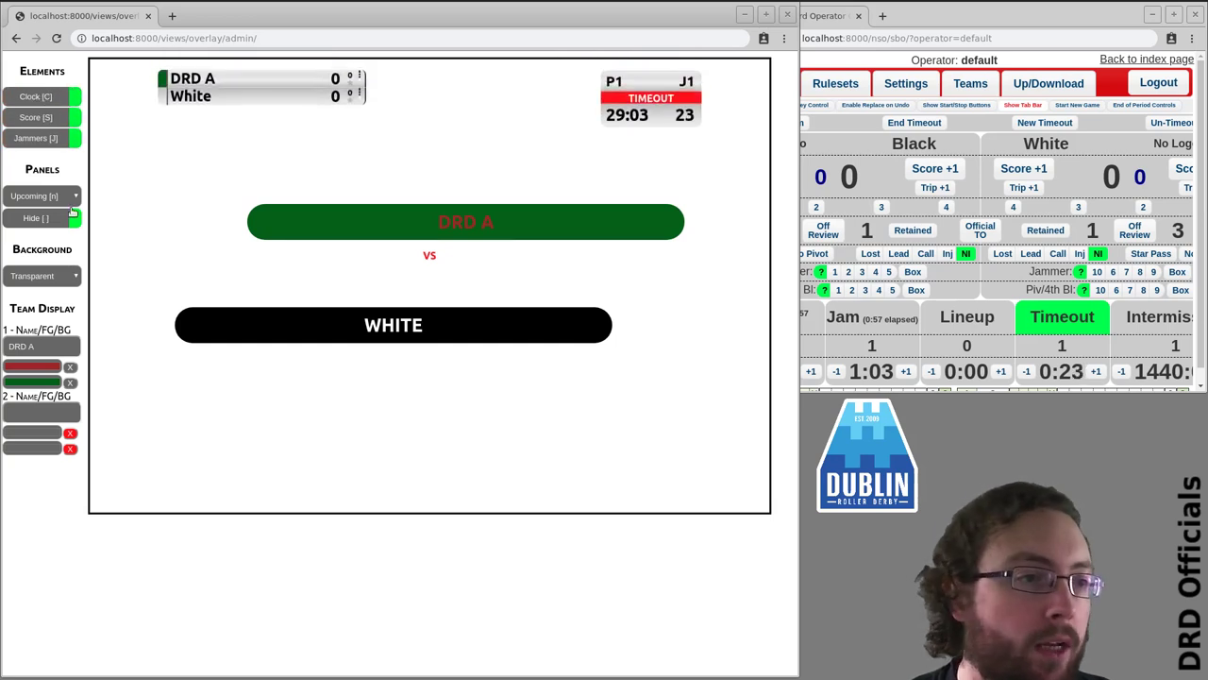
# Switch the displayed overlay panel to Lower Third.
pyautogui.click(43, 195)
pyautogui.click(56, 274)
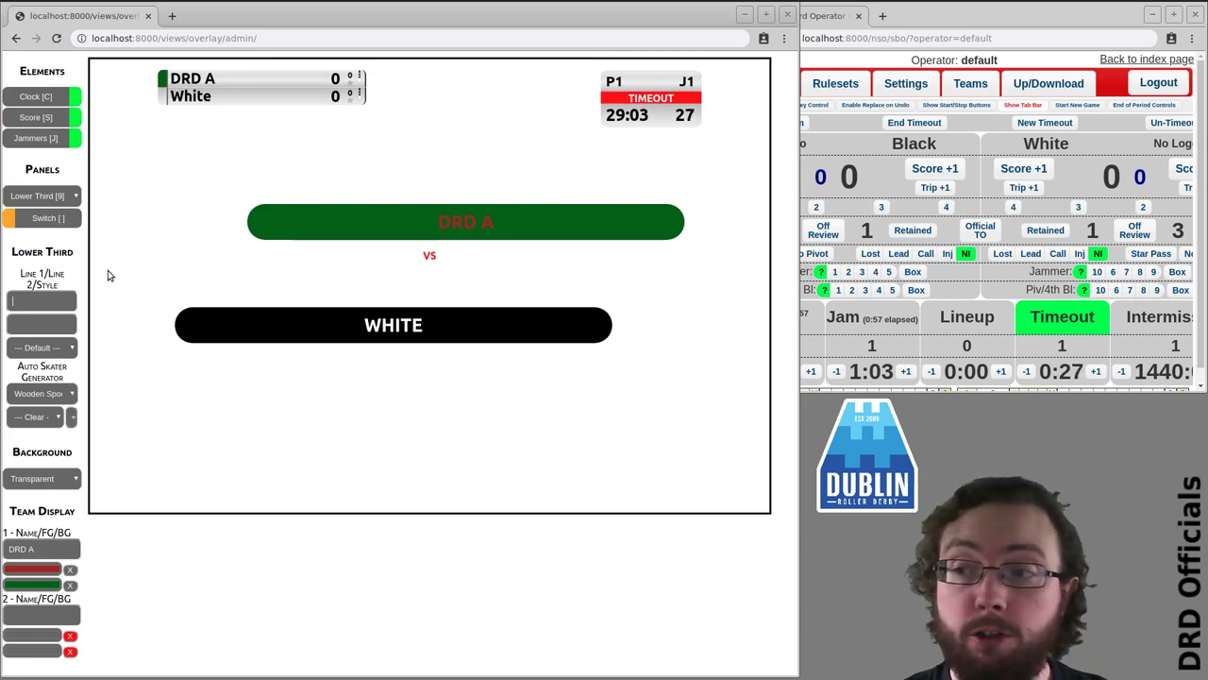
pyautogui.click(40, 218)
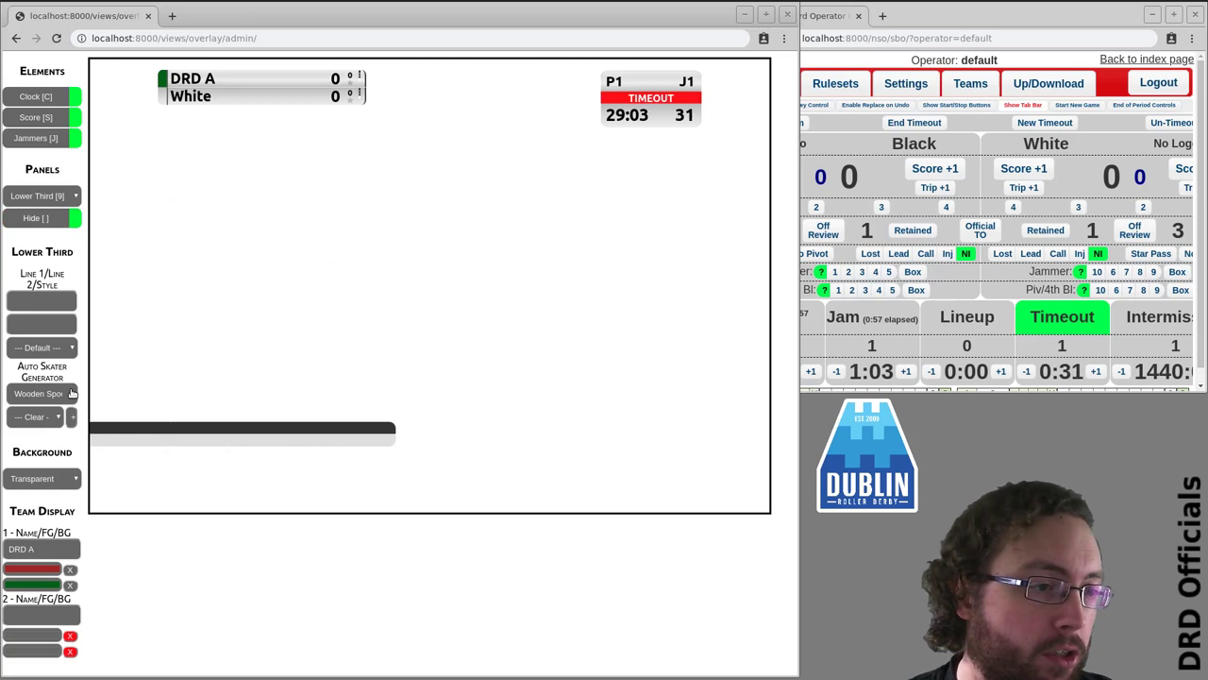
# Fill in the lower third with the person's name on line 1 and "NSO" on line 2.
pyautogui.click(53, 303)
pyautogui.write('B')
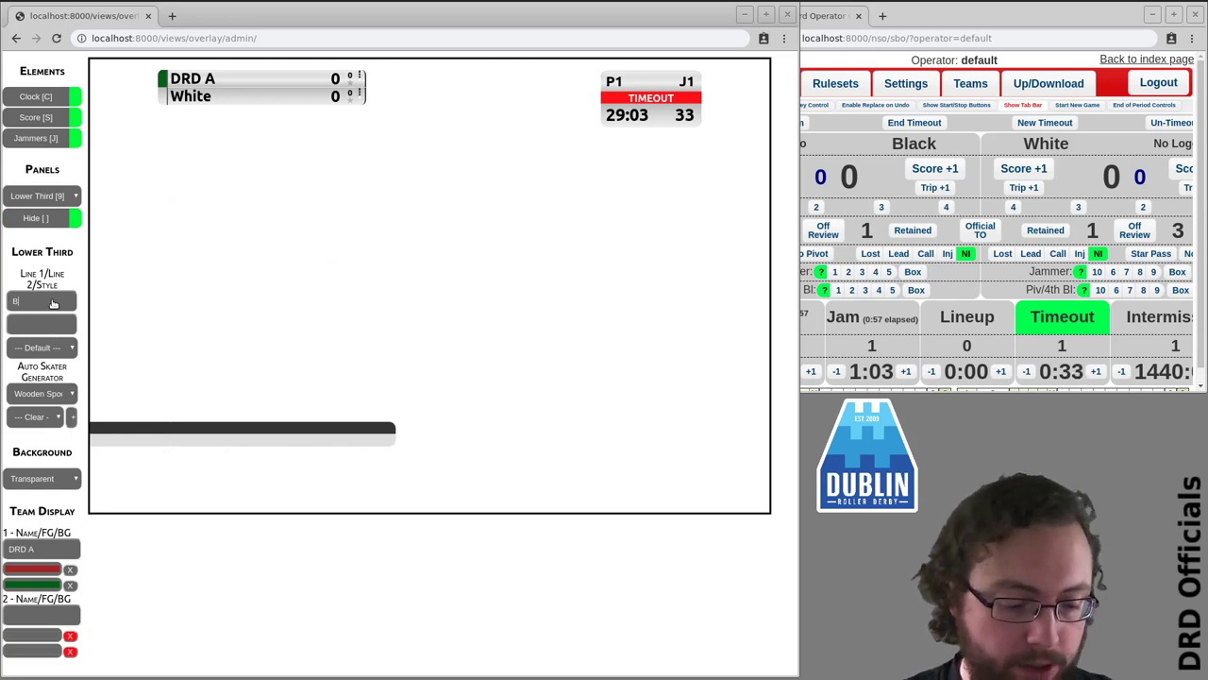
pyautogui.write('rain')
pyautogui.click(68, 328)
pyautogui.write('N')
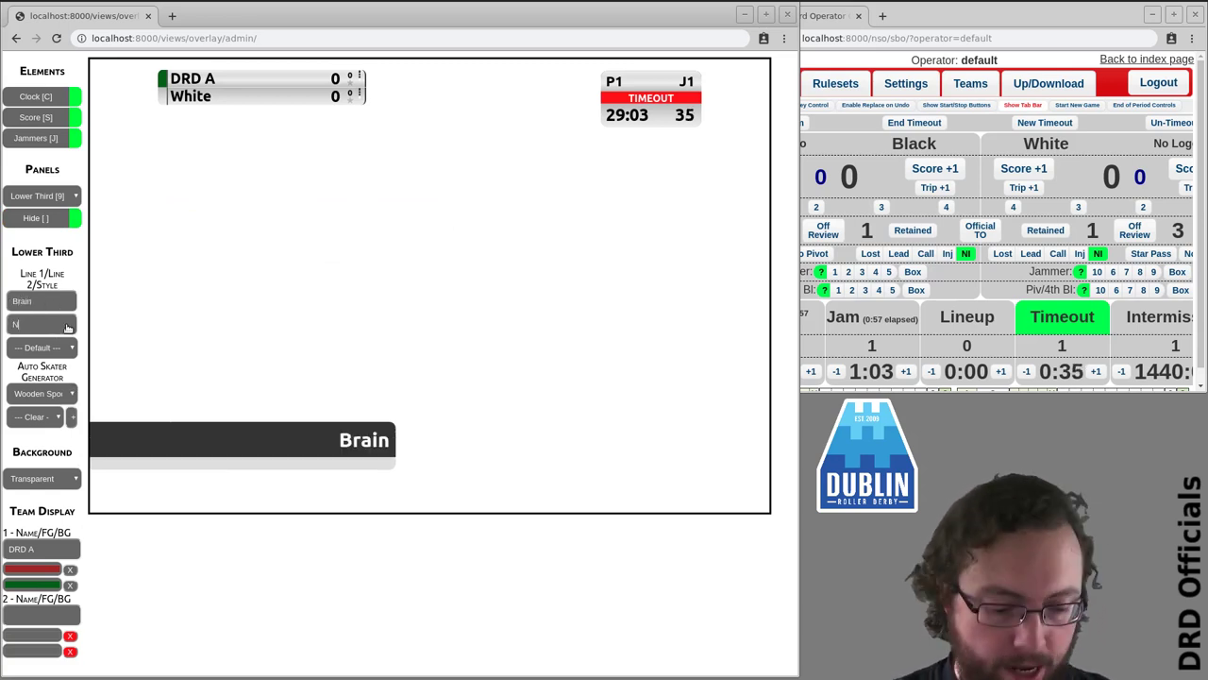
pyautogui.write('SO')
pyautogui.click(75, 273)
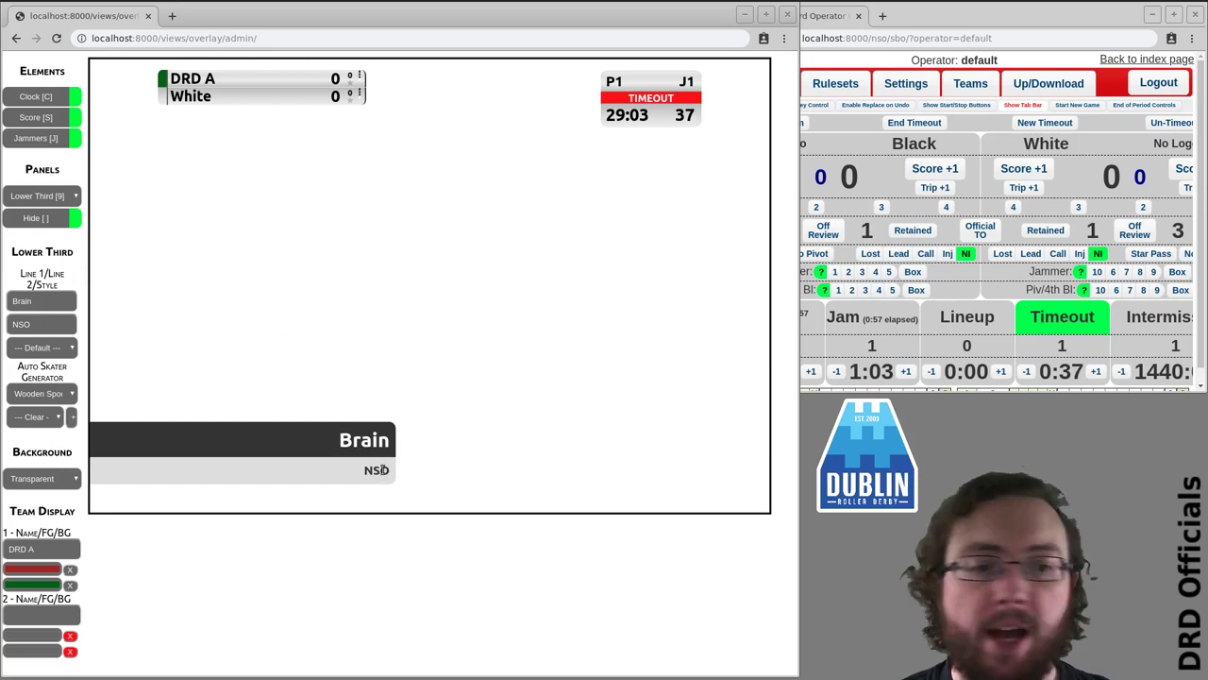
# Apply the Team 1 style to the lower third and switch it back to the default style.
pyautogui.click(59, 347)
pyautogui.click(58, 375)
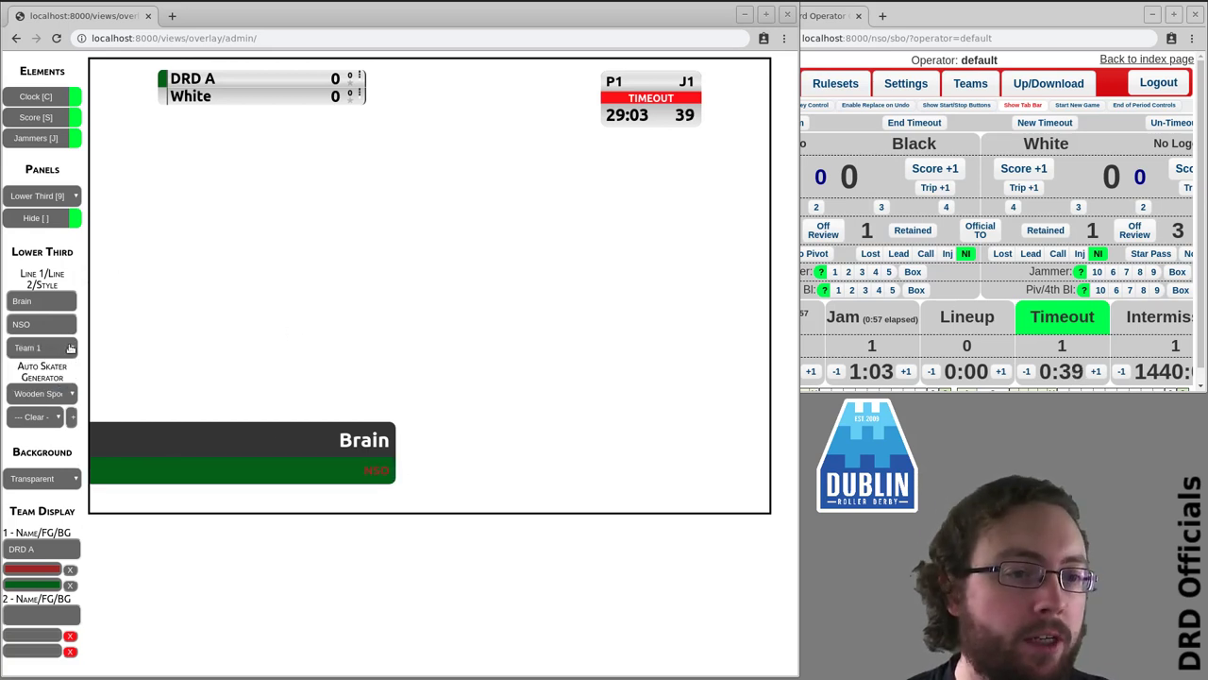
pyautogui.click(68, 348)
pyautogui.click(65, 364)
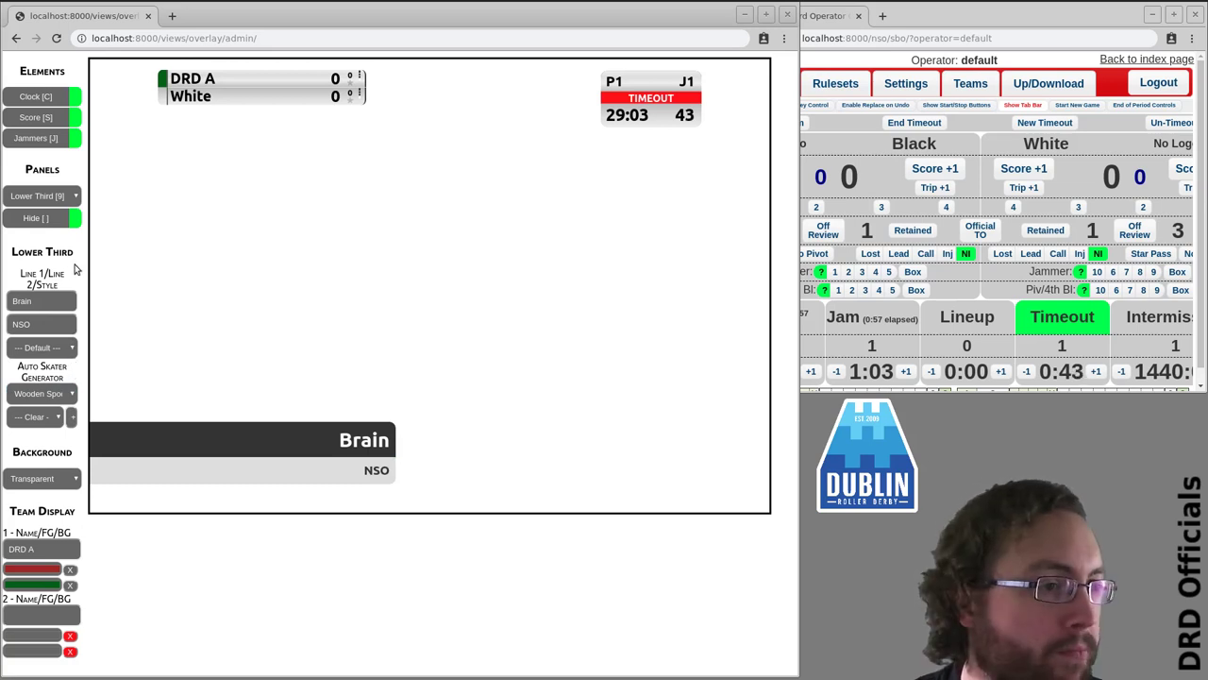
# Fill the lower third using the auto skater generator, choosing three White team skaters in turn and finishing with DRD A skater number 2.
pyautogui.click(62, 394)
pyautogui.click(44, 430)
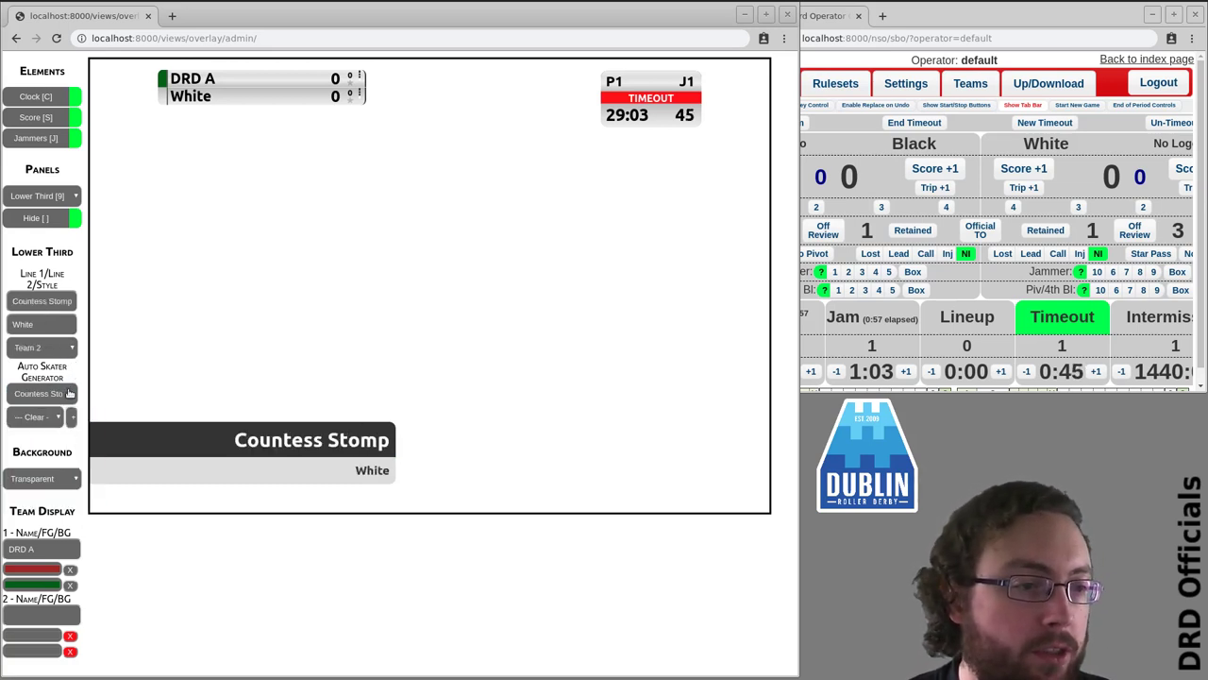
pyautogui.click(66, 393)
pyautogui.click(57, 463)
pyautogui.click(66, 393)
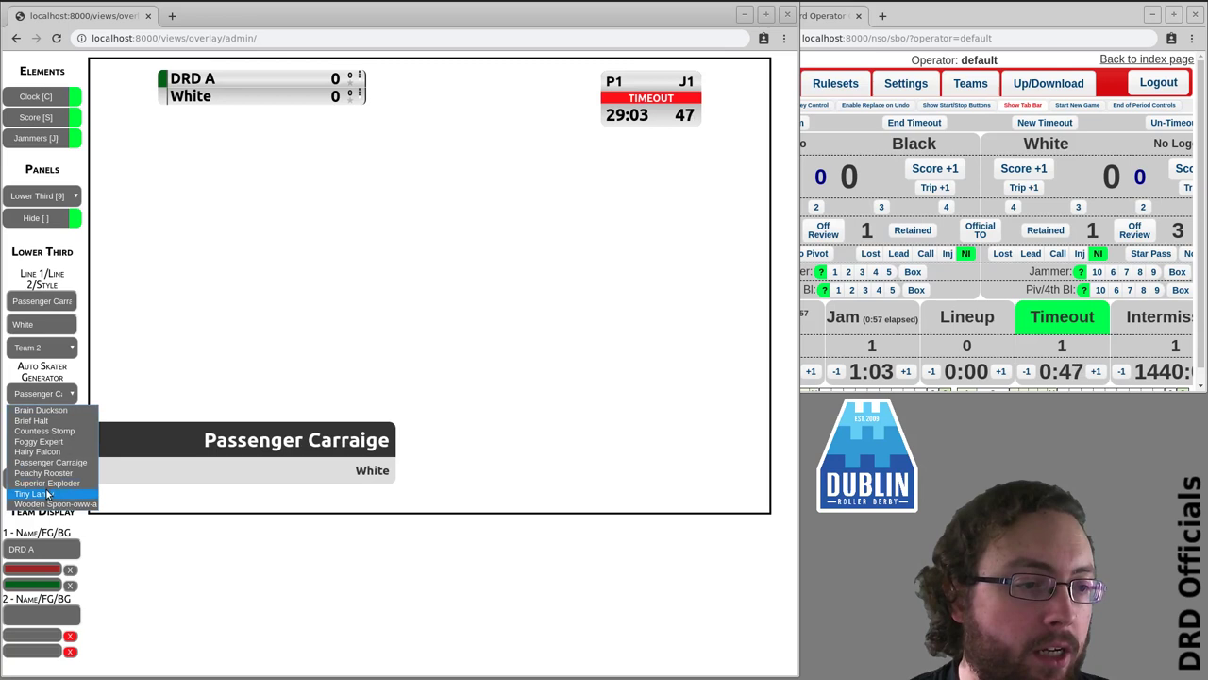
pyautogui.click(34, 494)
pyautogui.click(66, 394)
pyautogui.click(40, 411)
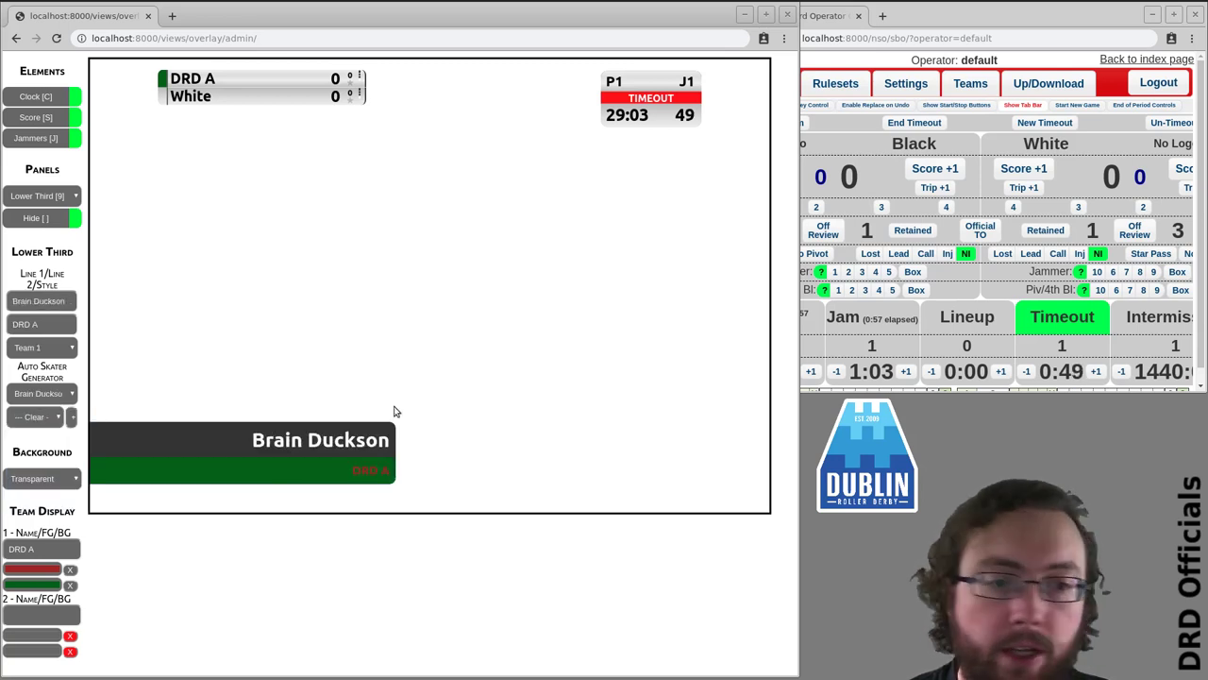
# Hide the clock, score and jammers elements around the lower third and show them all again.
pyautogui.click(42, 96)
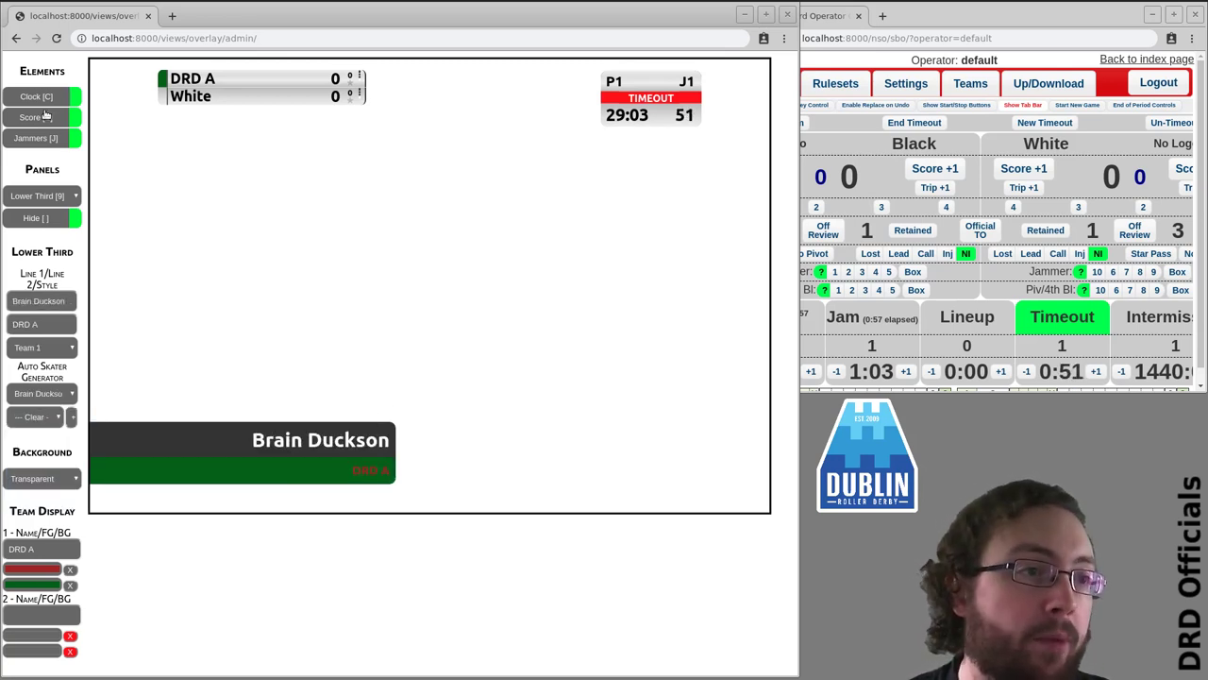
pyautogui.click(42, 117)
pyautogui.click(54, 139)
pyautogui.click(54, 139)
pyautogui.click(42, 117)
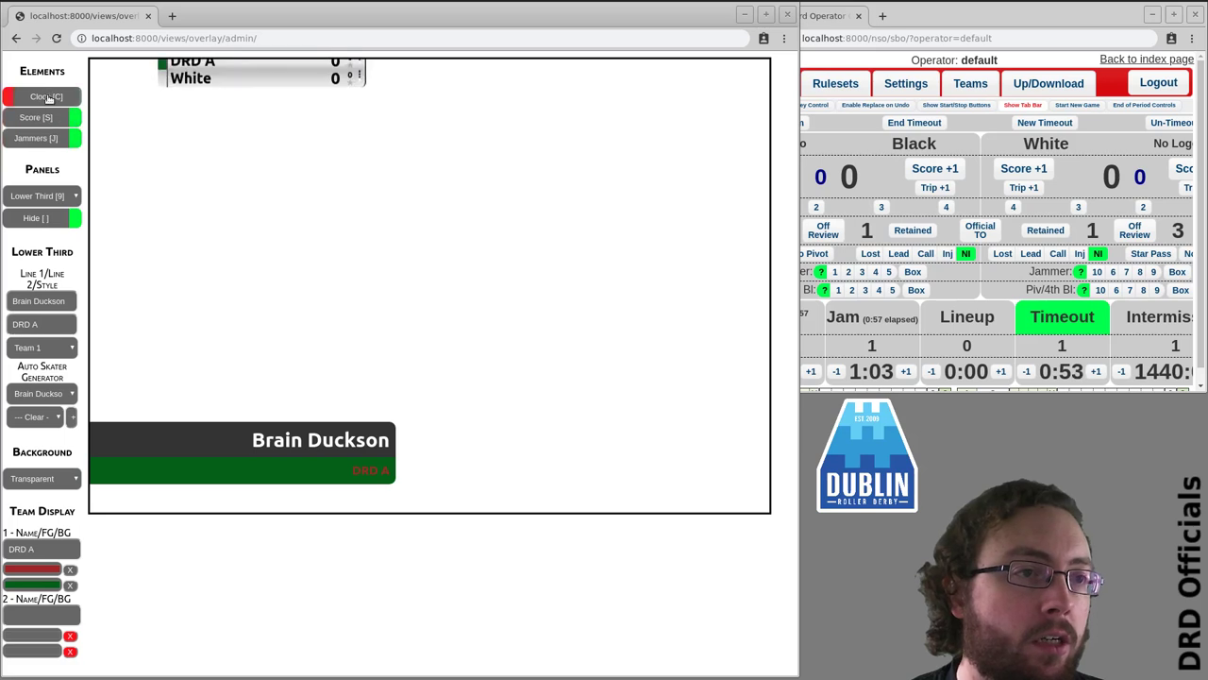
pyautogui.click(43, 96)
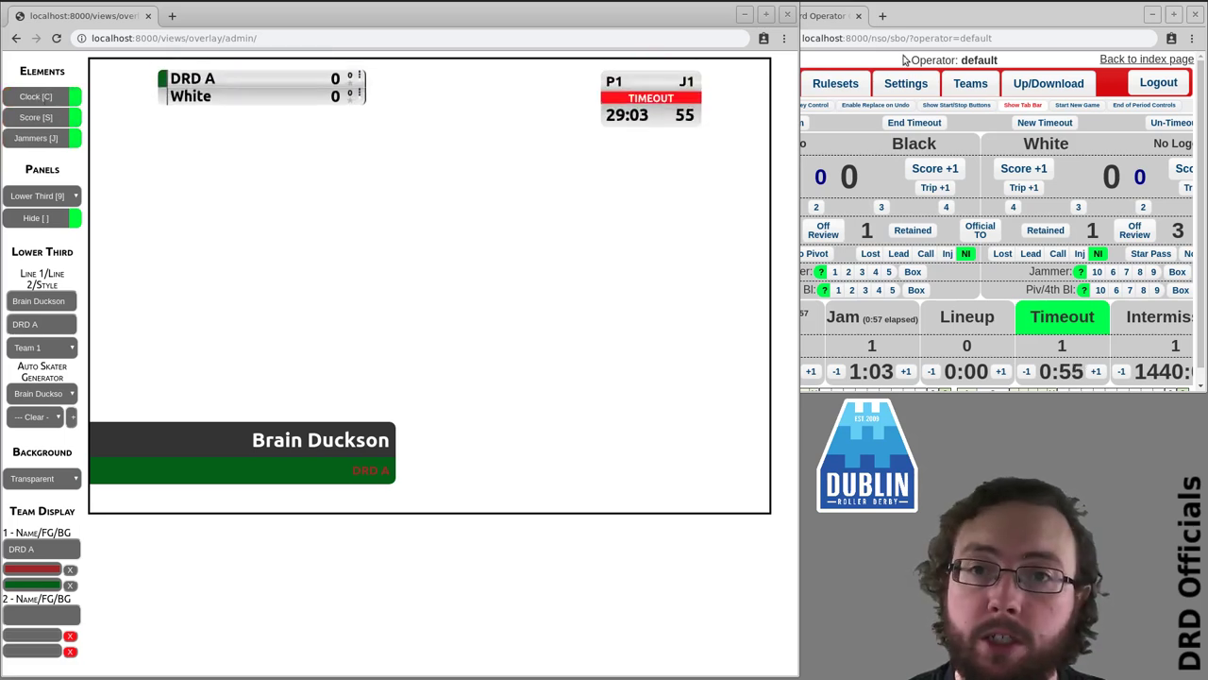
# Switch to the scoreboard operator window and assign the current_DRD-Logo image to Current Team 1 in the team settings.
pyautogui.moveTo(801, 62); pyautogui.dragTo(711, 63)
pyautogui.click(971, 83)
pyautogui.click(878, 119)
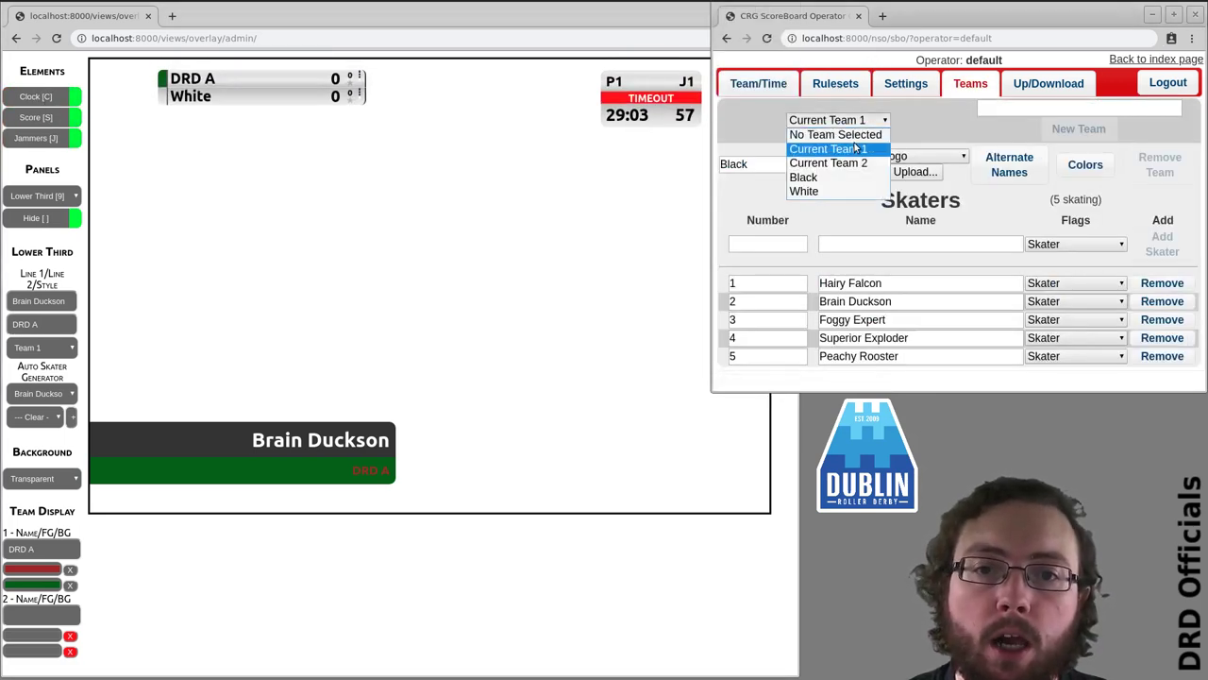
pyautogui.click(856, 149)
pyautogui.click(952, 153)
pyautogui.click(942, 185)
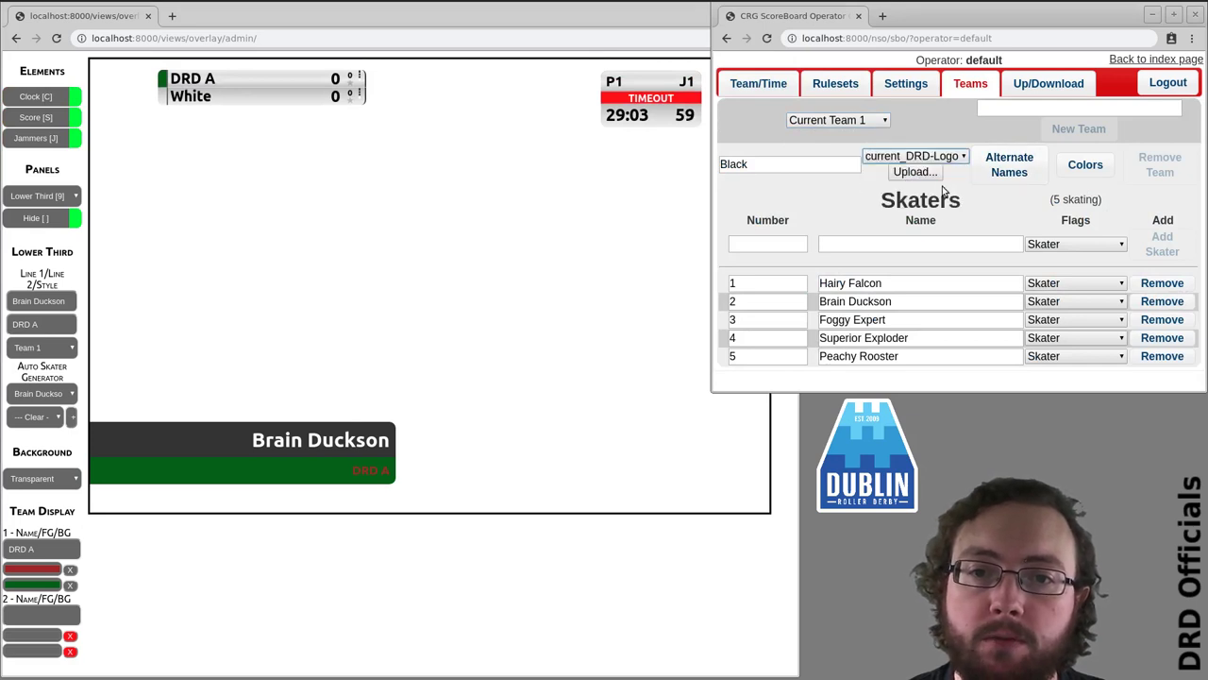
pyautogui.click(949, 137)
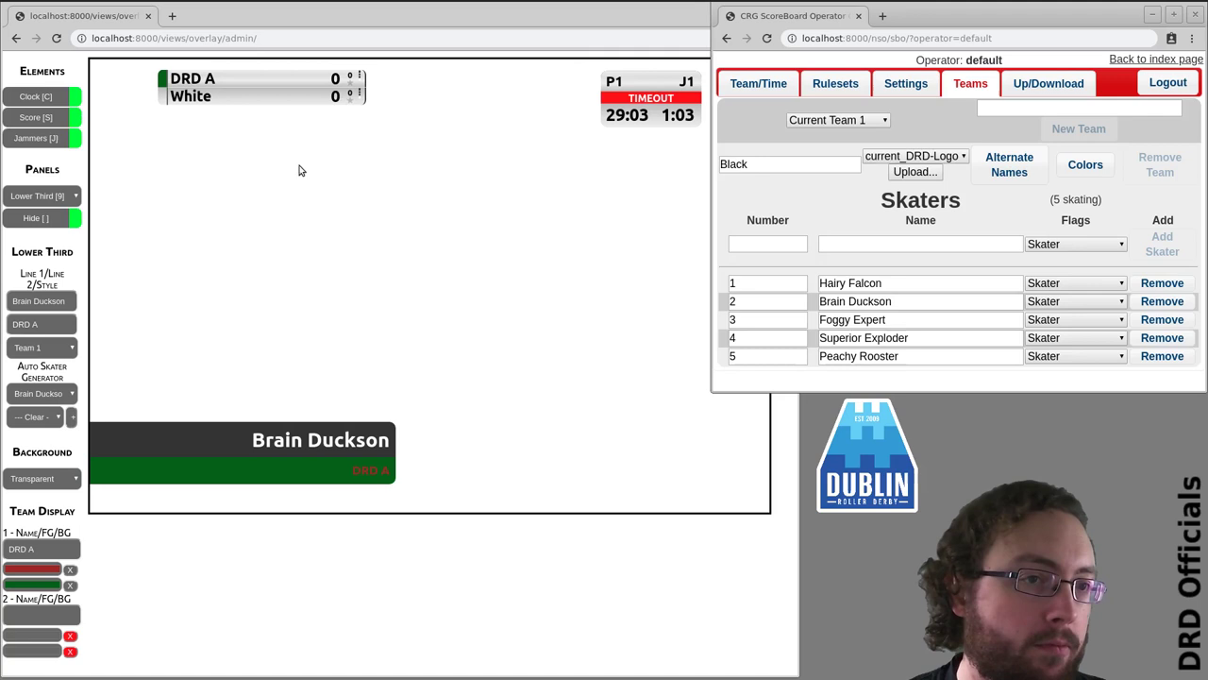
# Select Current Team 2 and assign the current_old logo image as its logo.
pyautogui.click(868, 122)
pyautogui.click(831, 164)
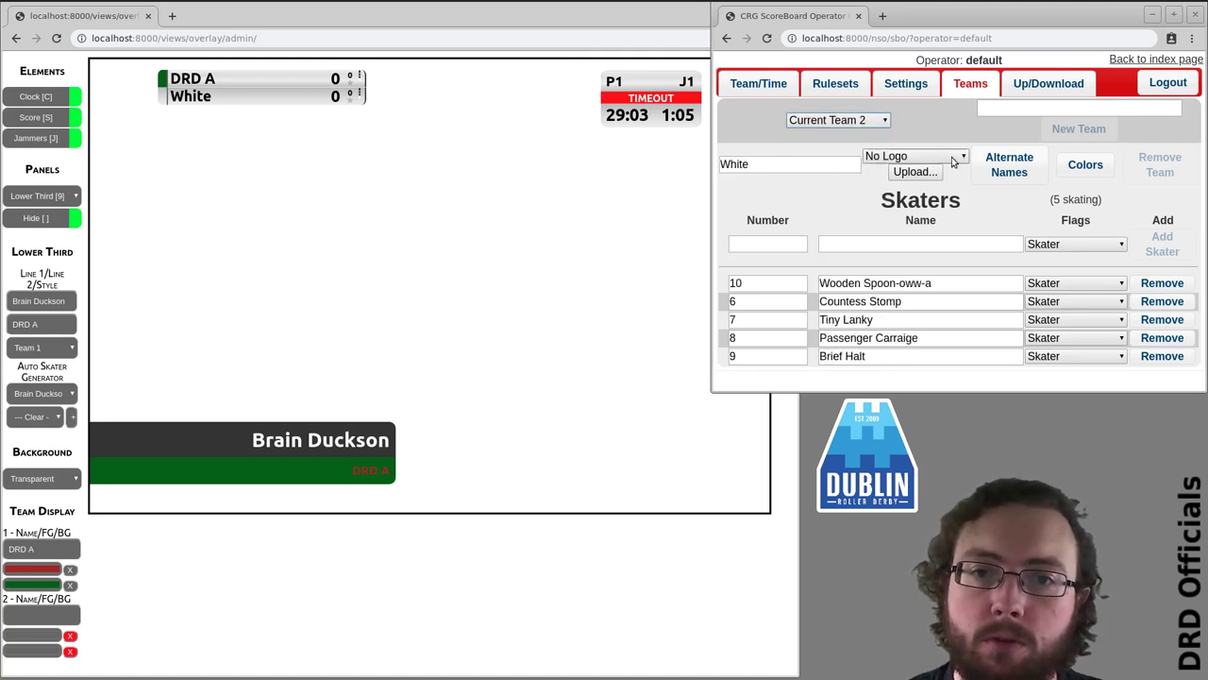
pyautogui.click(953, 160)
pyautogui.click(939, 200)
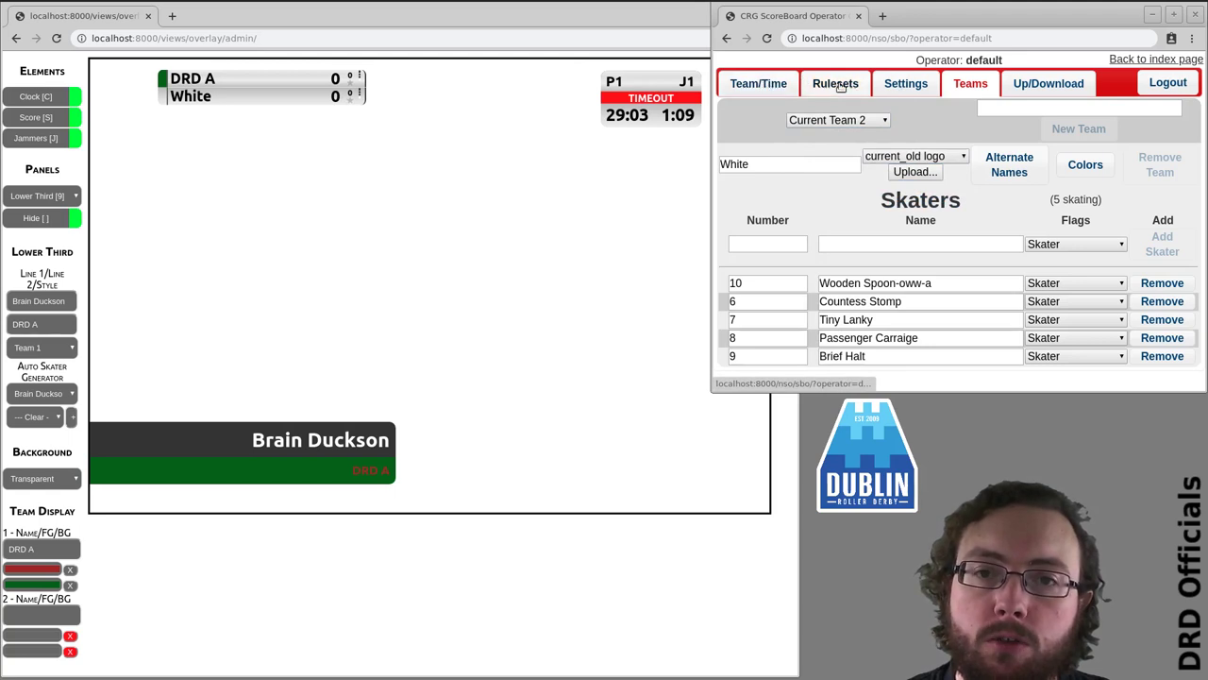
# Open the scoreboard settings, switch to editing the live scoreboard and show the preview of the current scoreboard.
pyautogui.click(873, 88)
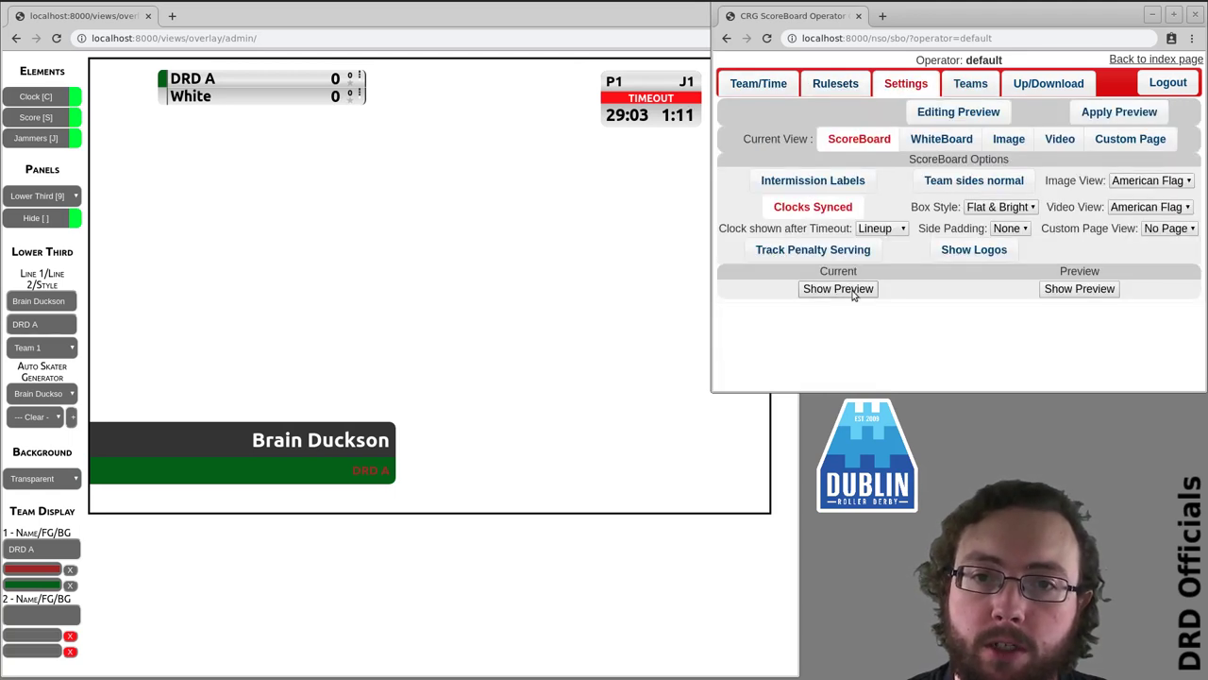
pyautogui.click(982, 114)
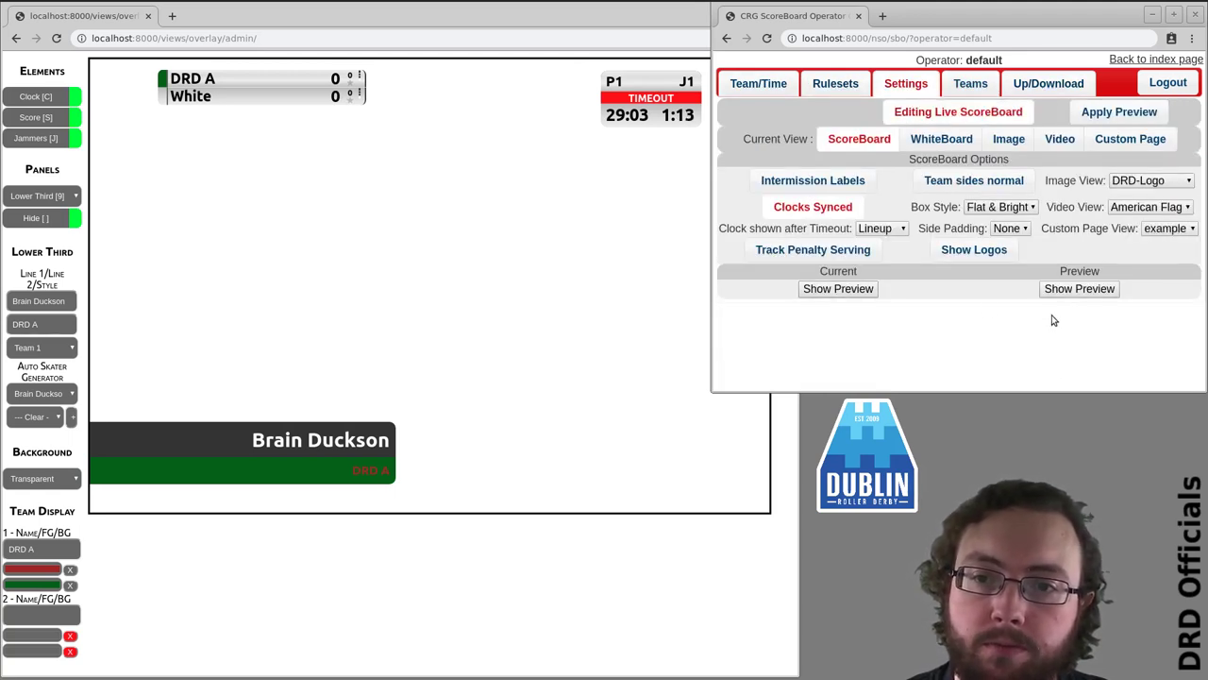
pyautogui.click(1090, 292)
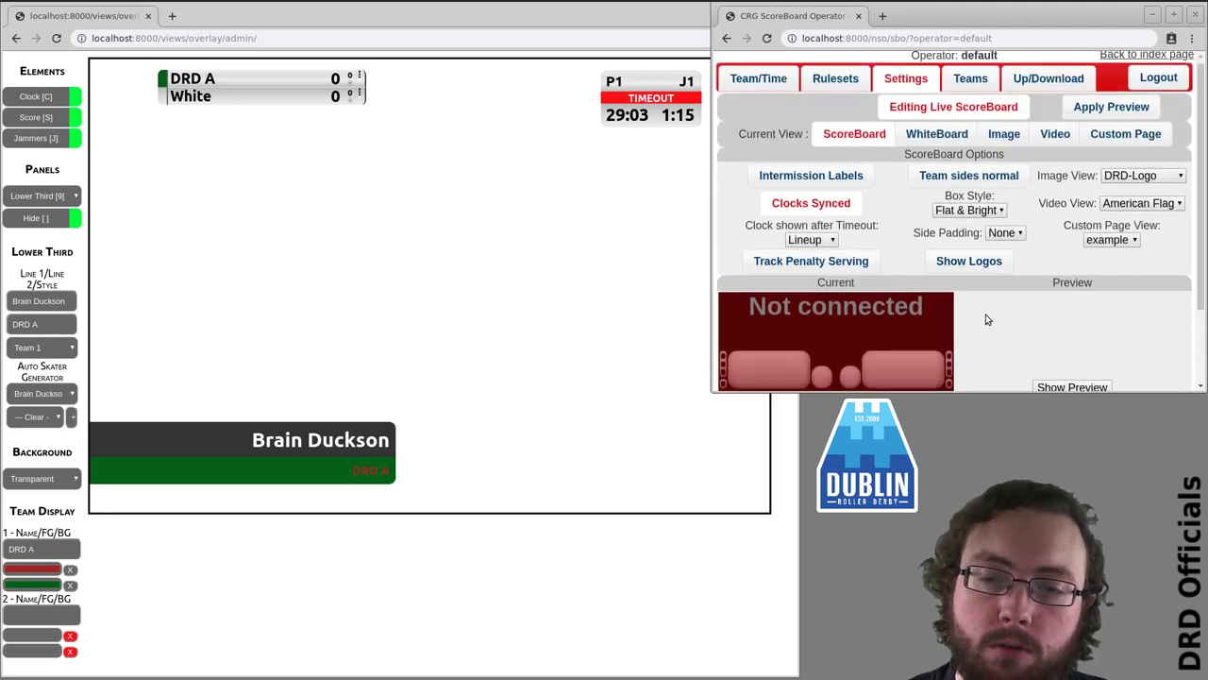
pyautogui.scroll(-2, 986, 320)
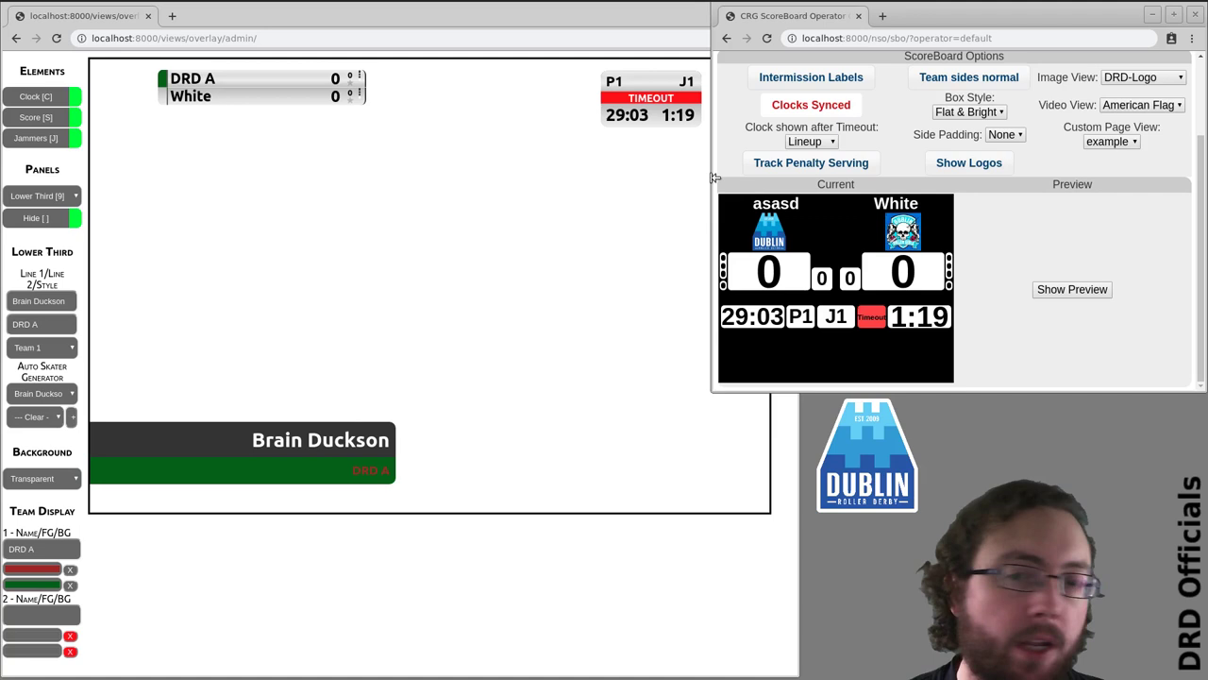
# Return to the overlay admin window and display the Upcoming panel.
pyautogui.click(68, 198)
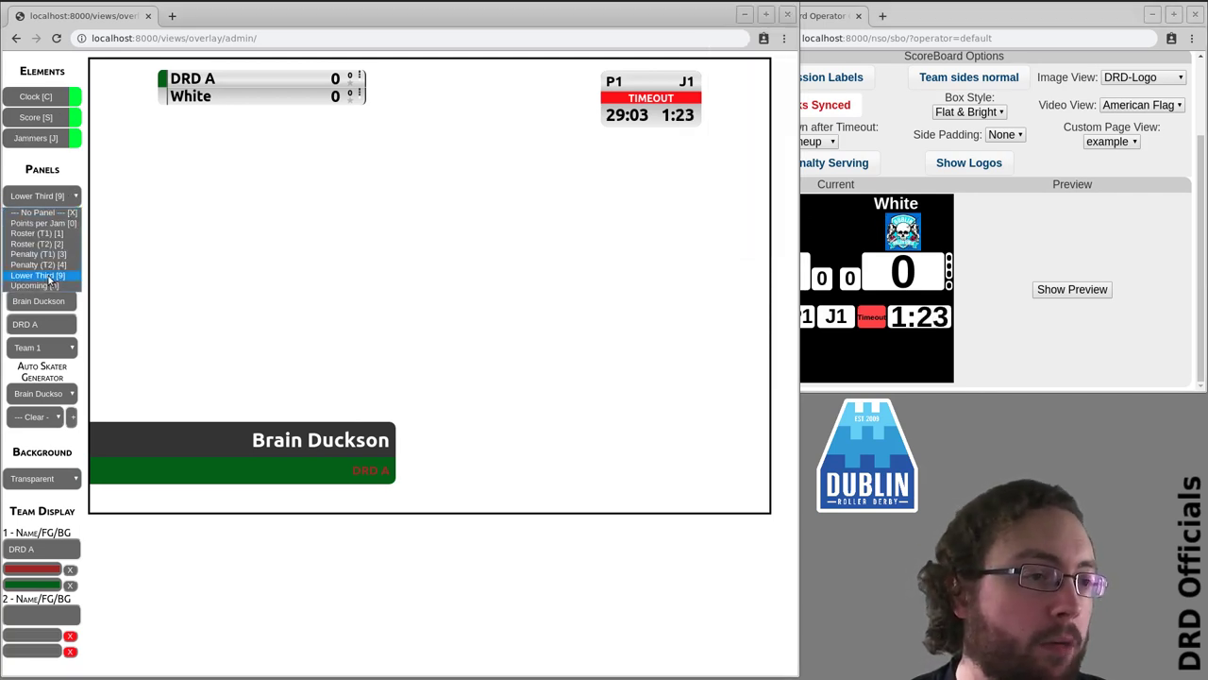
pyautogui.click(43, 283)
pyautogui.click(47, 219)
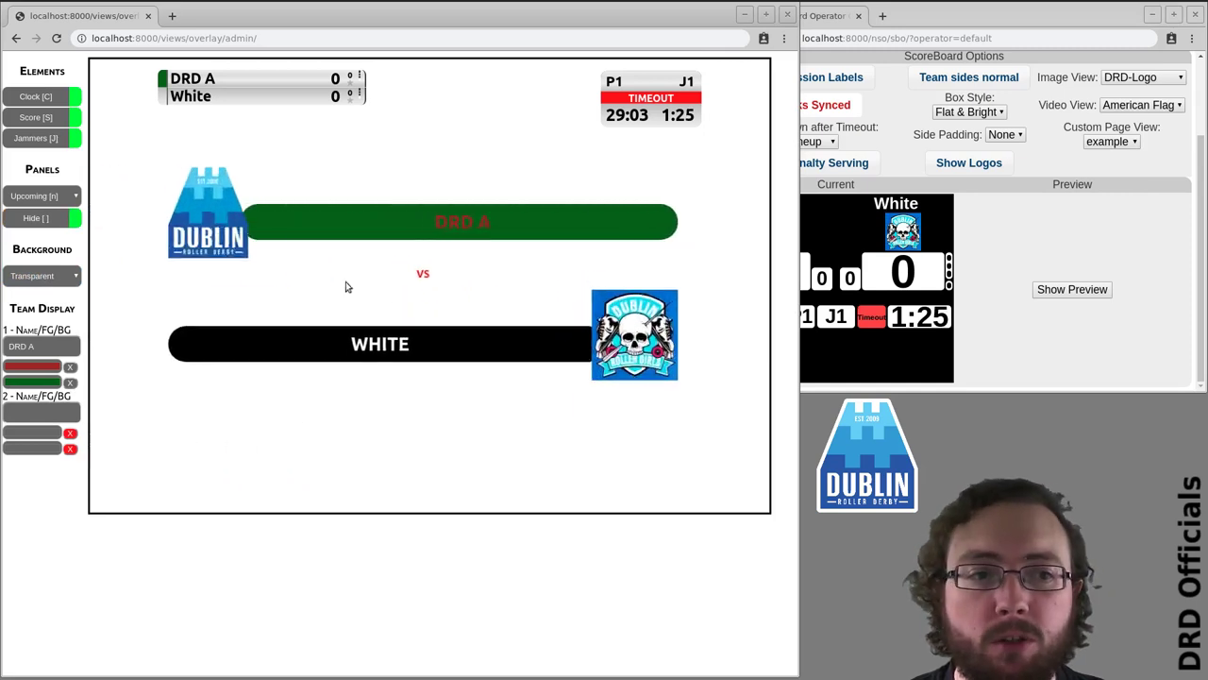
# Hide the team logos on the live scoreboard in the operator window and return to the overlay admin window.
pyautogui.click(845, 340)
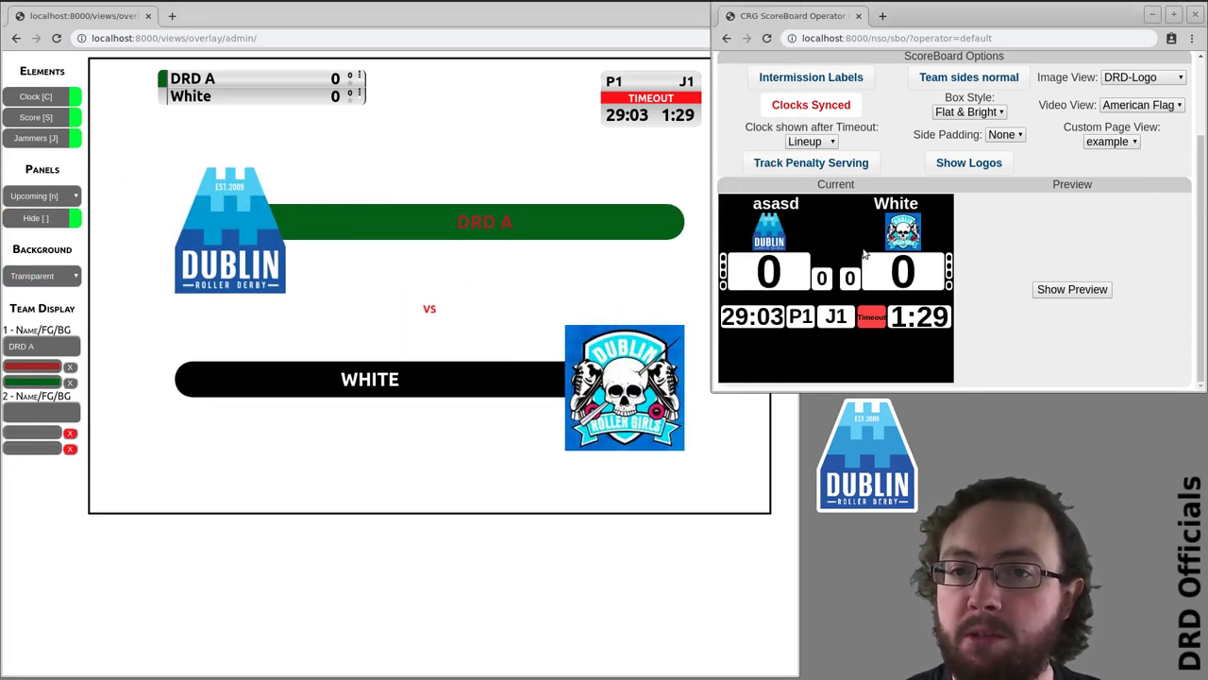
pyautogui.click(956, 166)
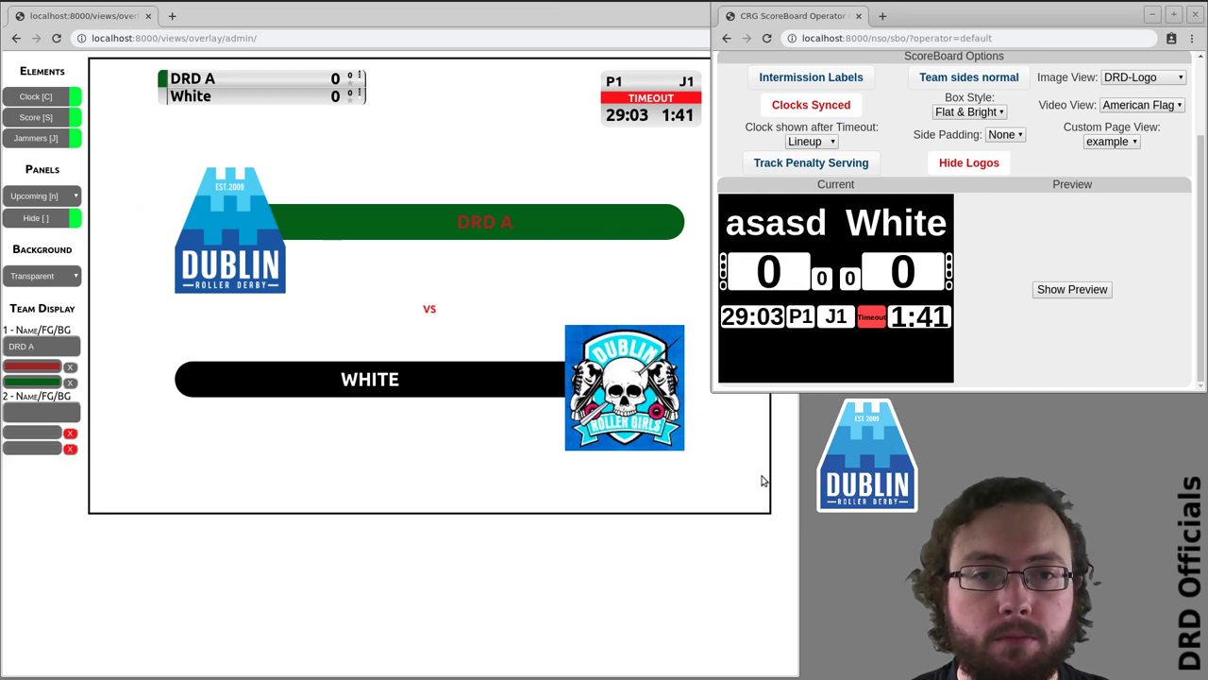
pyautogui.click(435, 546)
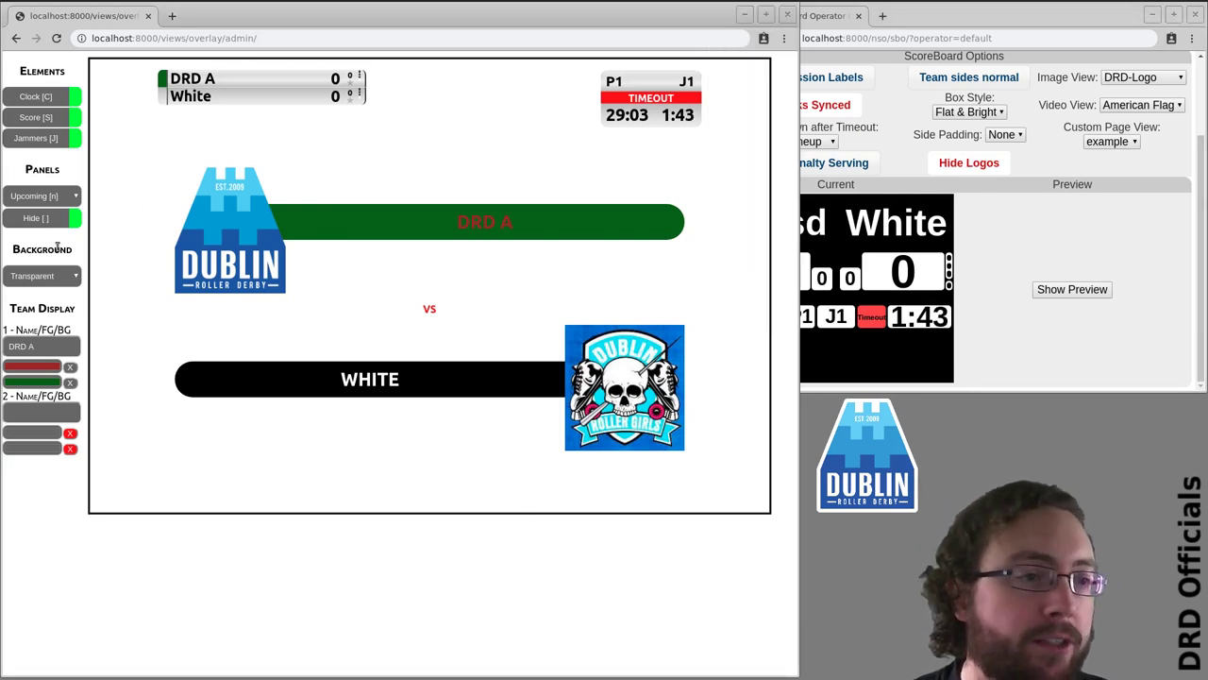
# Change the overlay background to Green and set it back to Transparent.
pyautogui.click(74, 278)
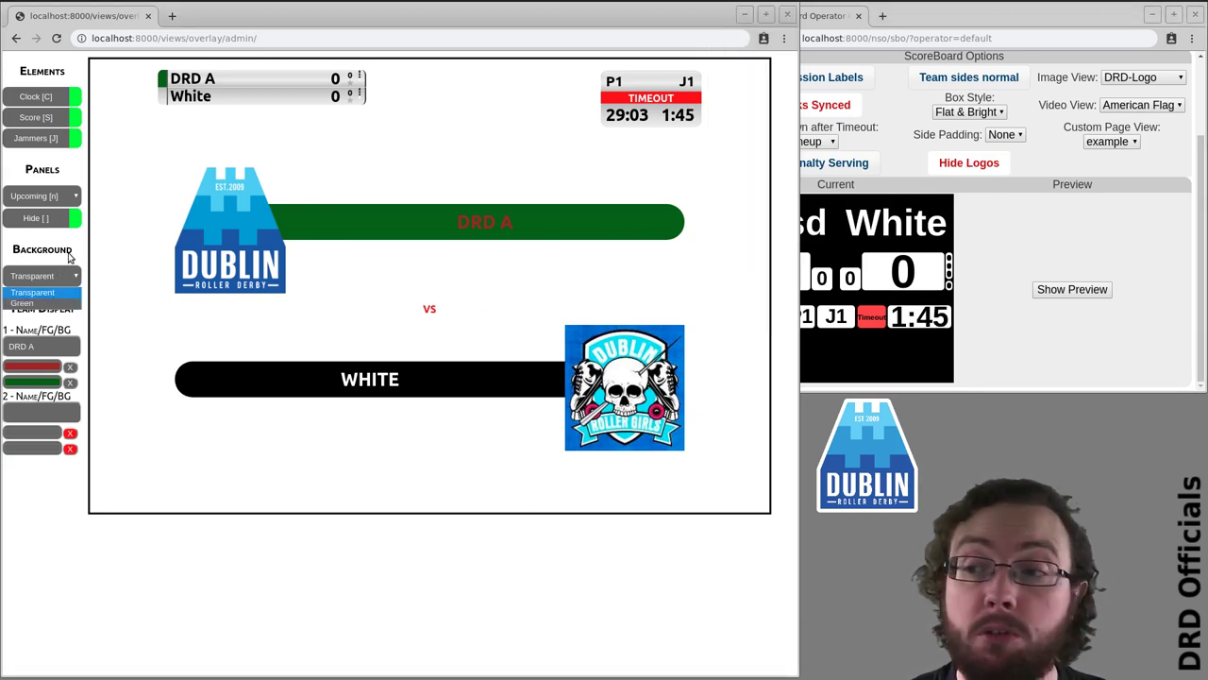
pyautogui.click(69, 255)
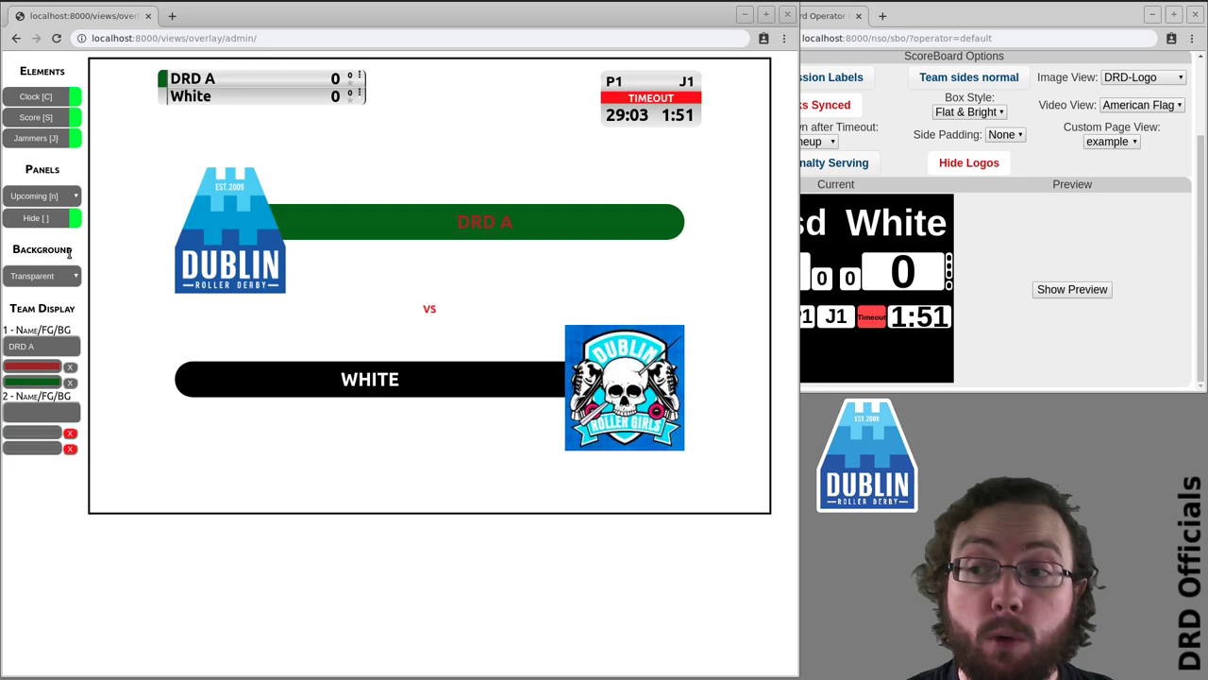
pyautogui.click(56, 276)
pyautogui.click(58, 302)
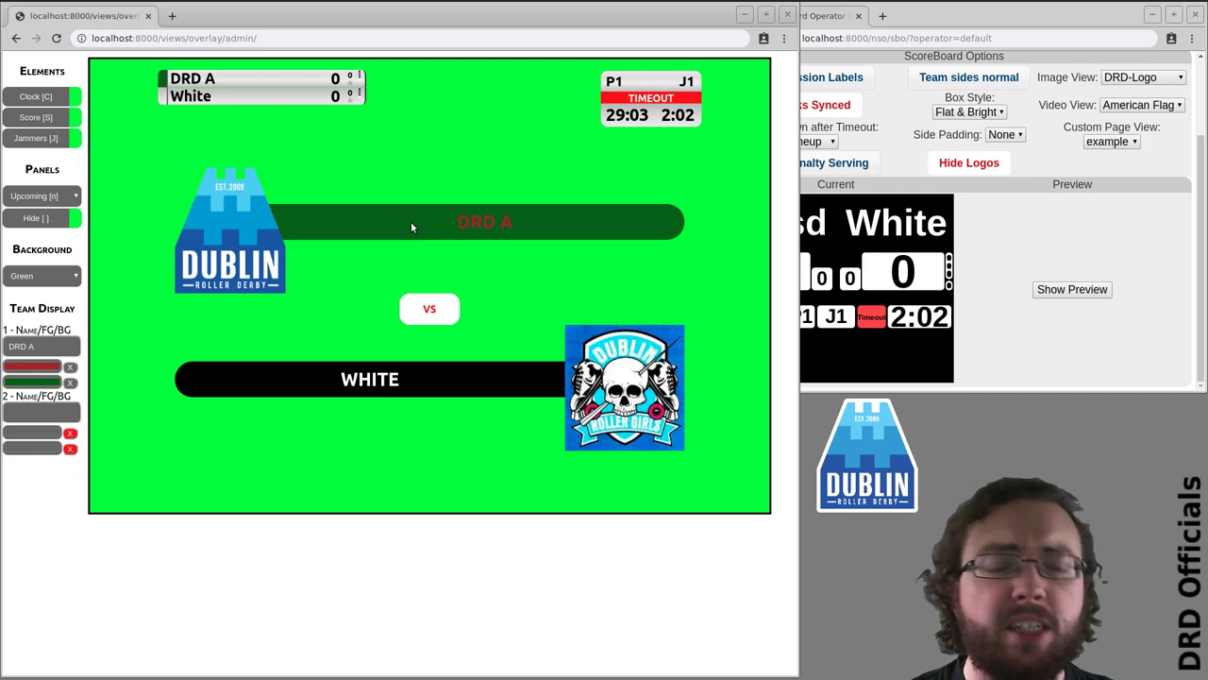
pyautogui.click(45, 279)
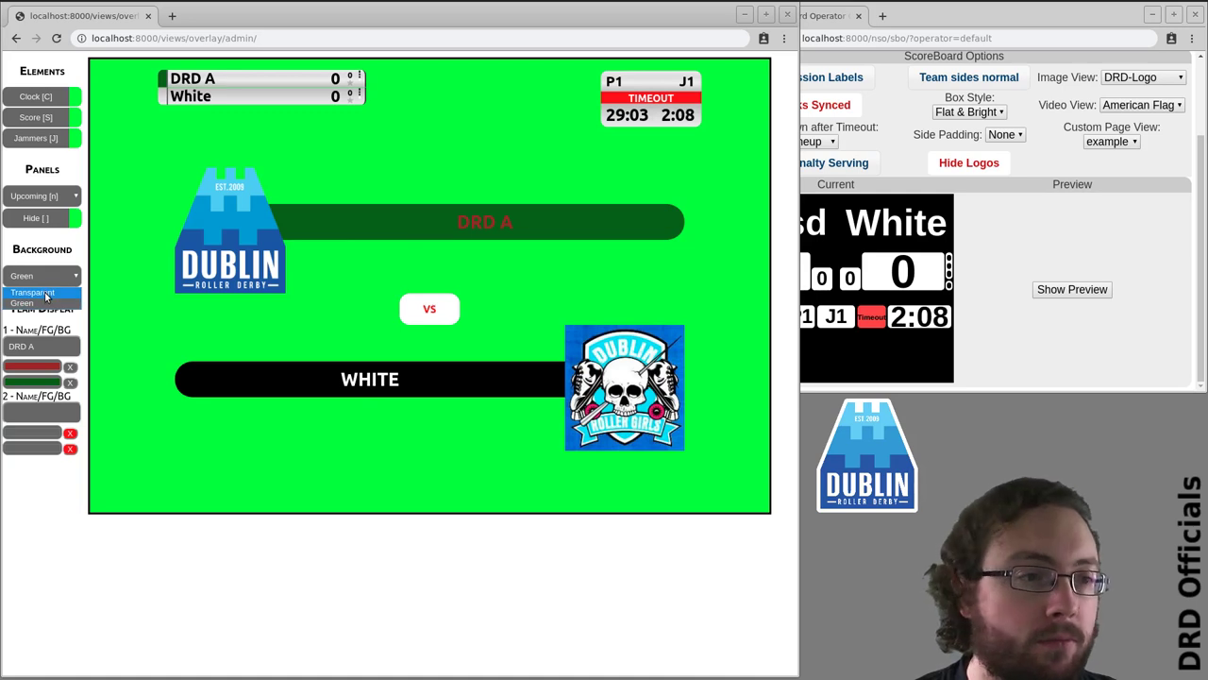
pyautogui.click(45, 295)
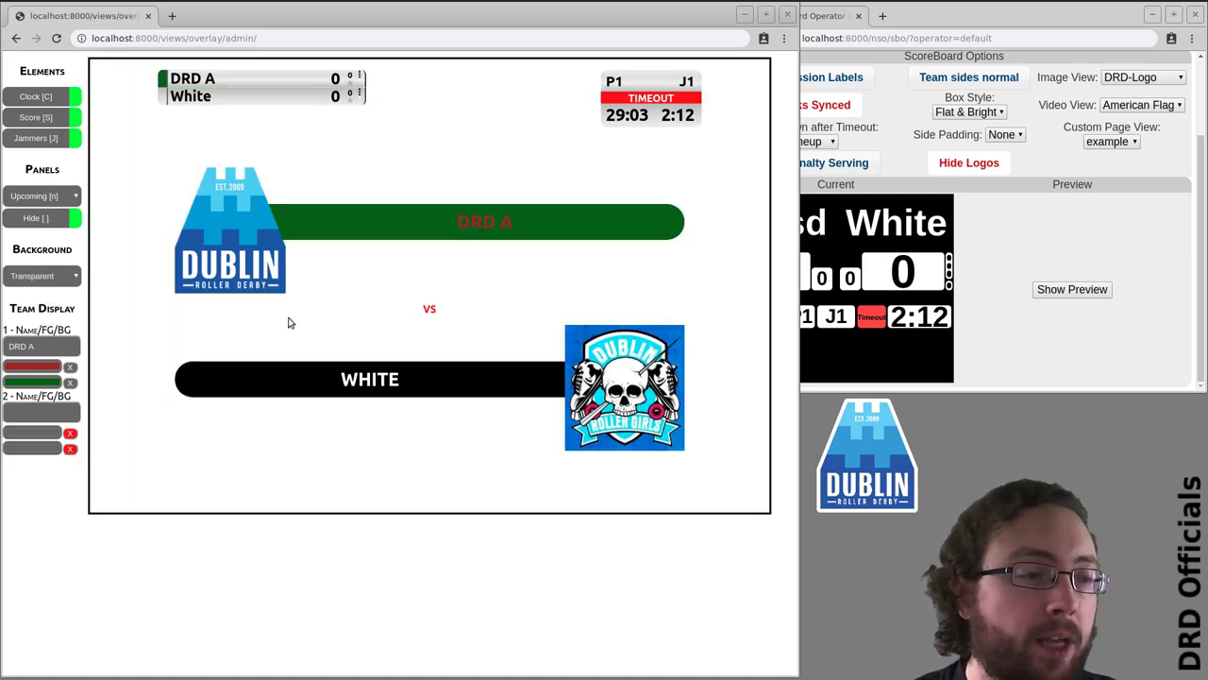
# Remove the Upcoming panel from the overlay by selecting No Panel.
pyautogui.click(72, 197)
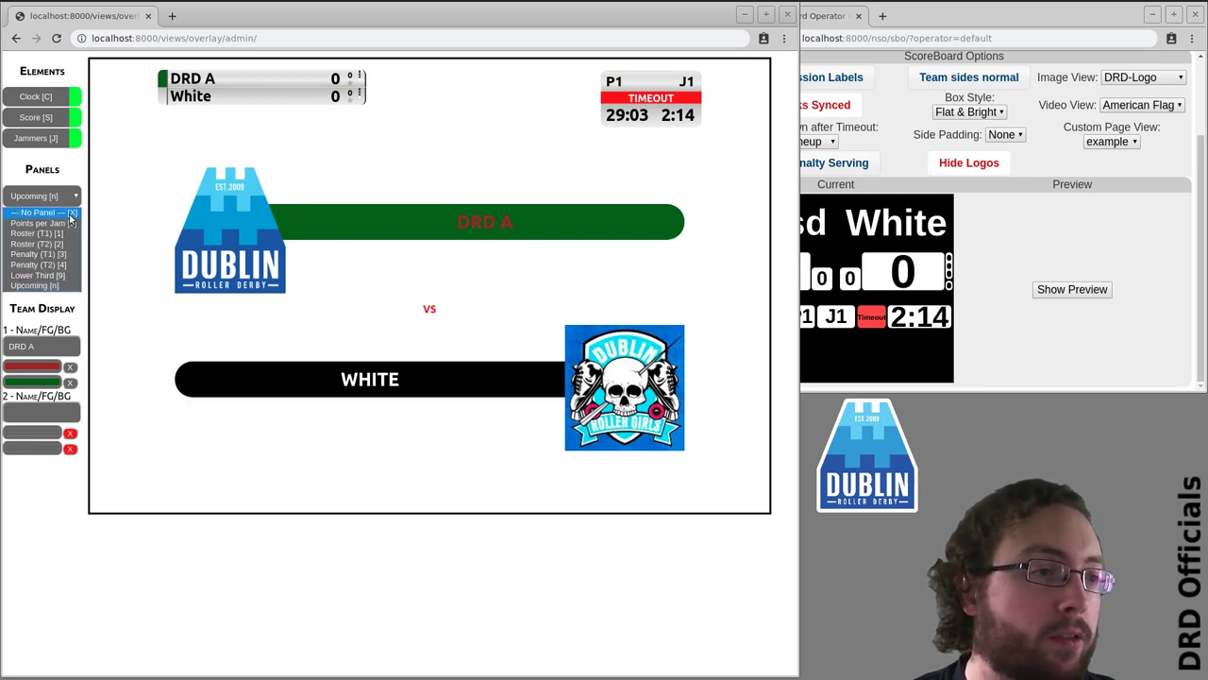
pyautogui.click(69, 214)
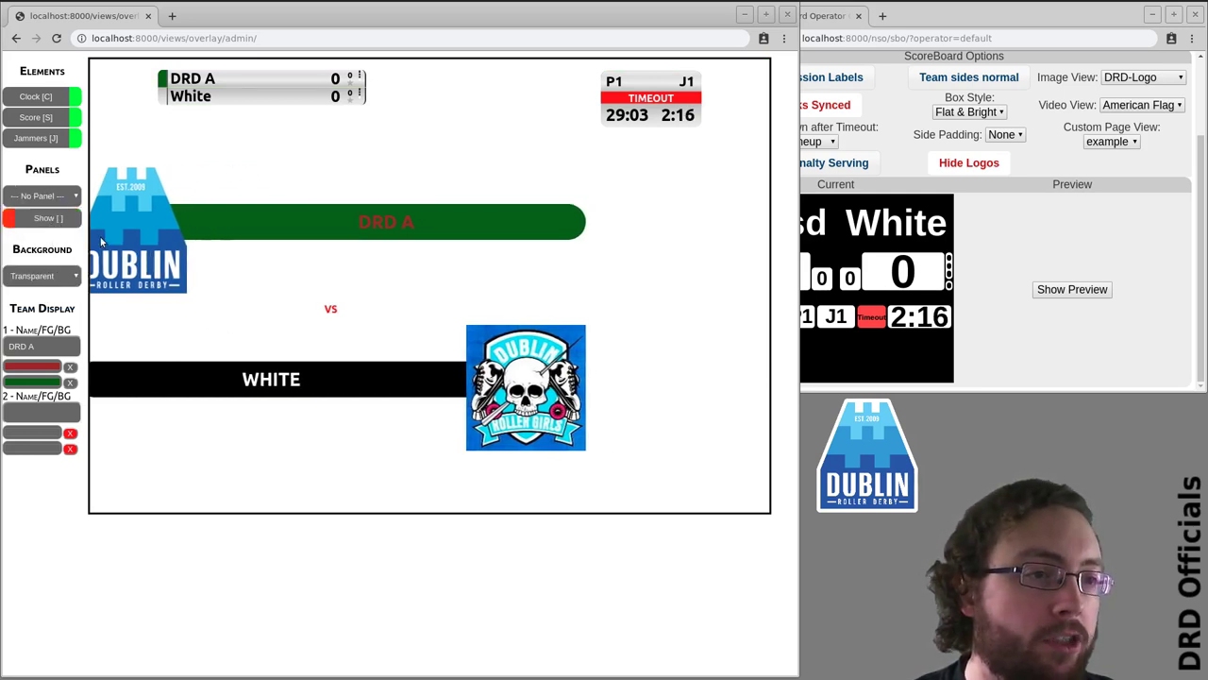